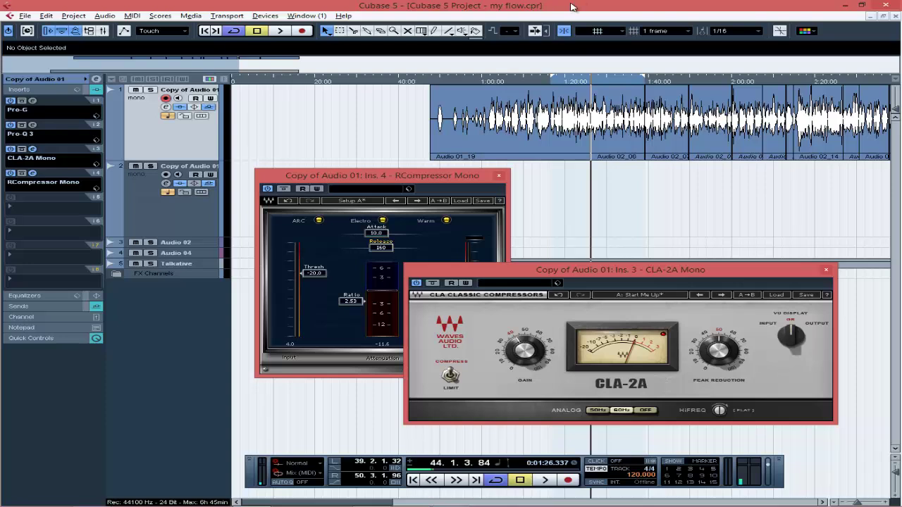
Step: Play the section between the locators with the vocal effects active, and close the CLA-2A and RCompressor windows
{"action": "key", "text": "space"}
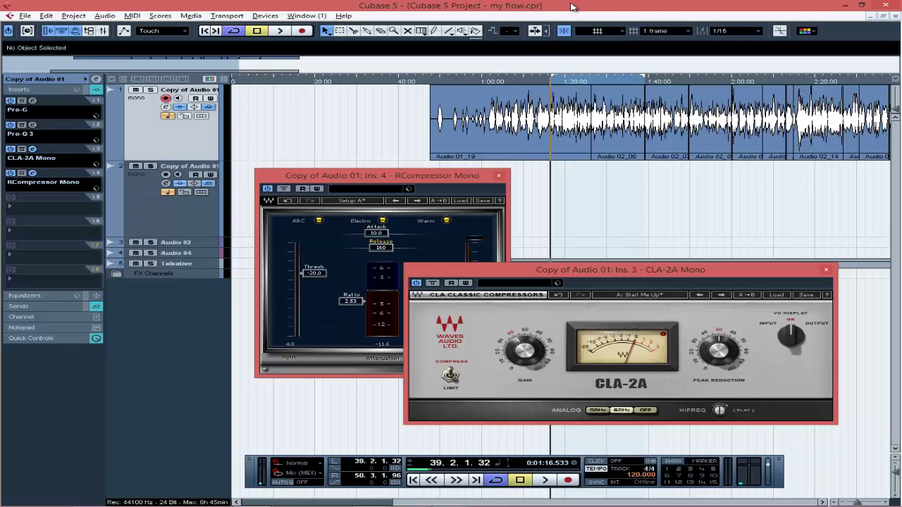
{"action": "key", "text": "space"}
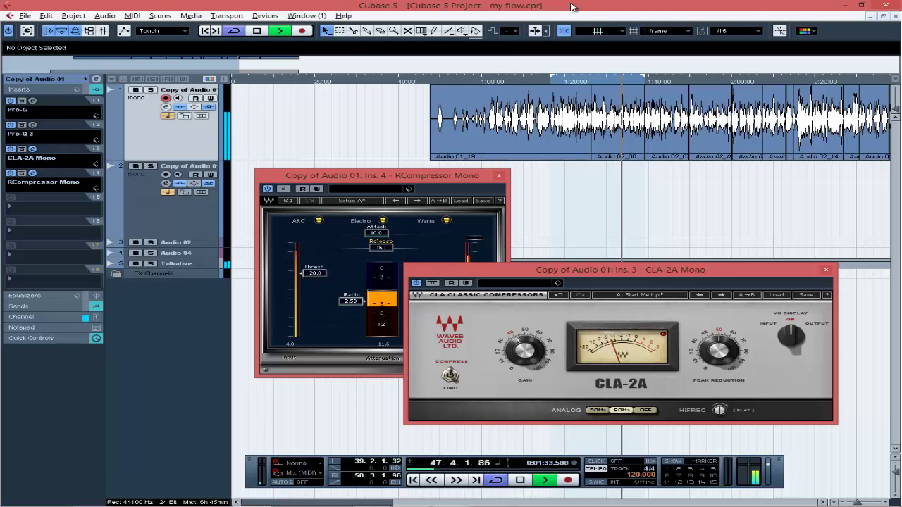
{"action": "key", "text": "space"}
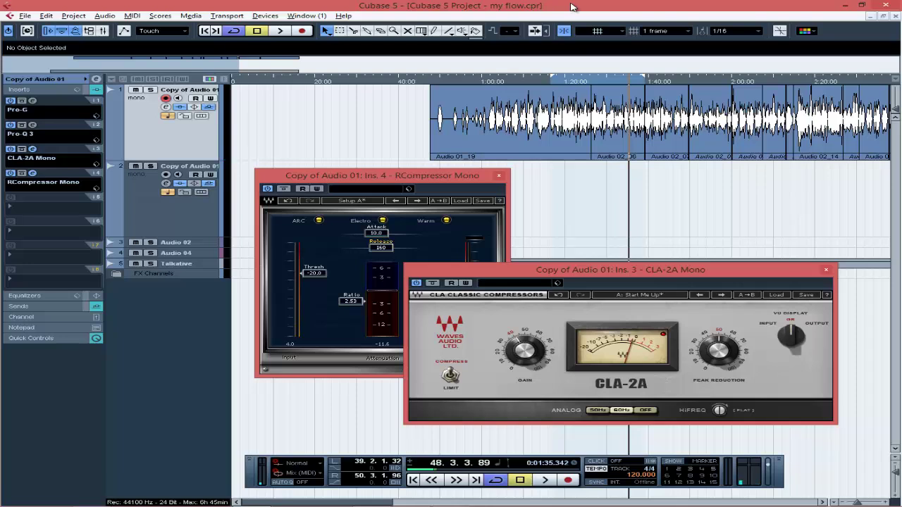
{"action": "left_click", "coordinate": [827, 270]}
{"action": "left_click", "coordinate": [499, 176]}
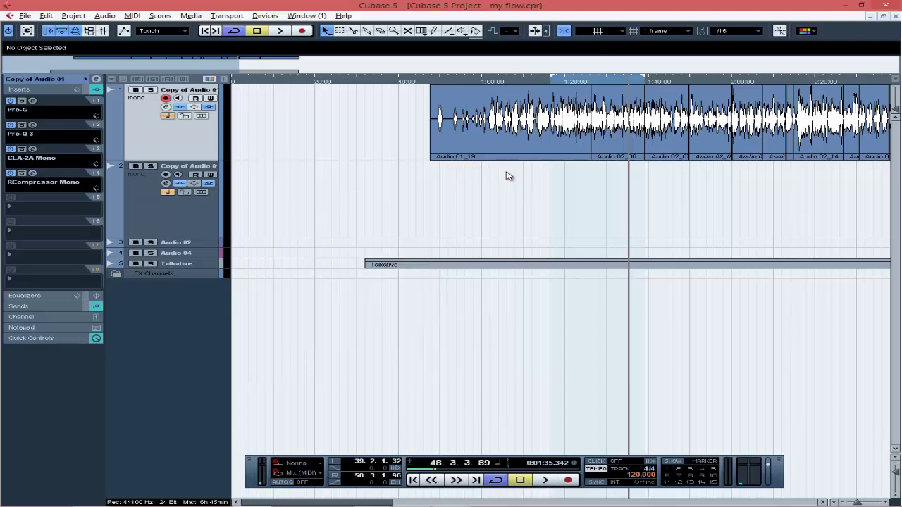
Step: Bypass all inserts and sends on the first vocal track and solo it
{"action": "left_click", "coordinate": [85, 90]}
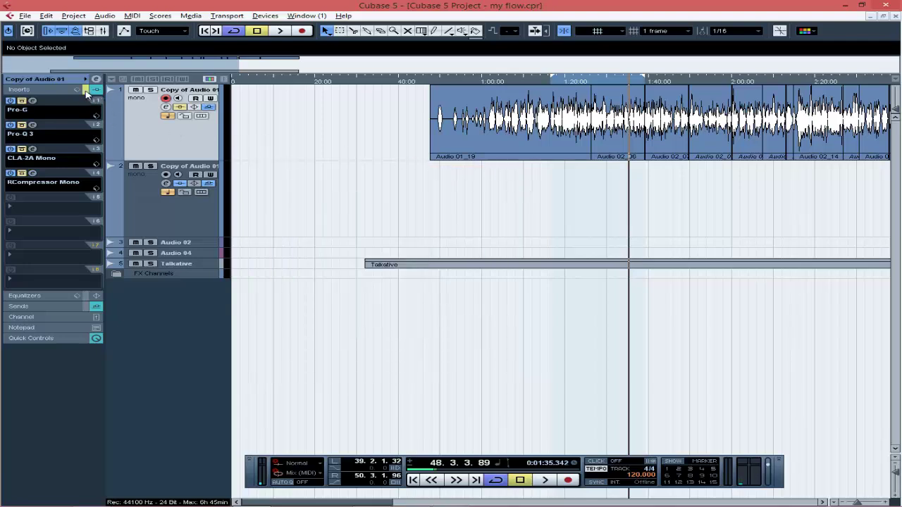
{"action": "left_click", "coordinate": [87, 307]}
{"action": "left_click", "coordinate": [150, 90]}
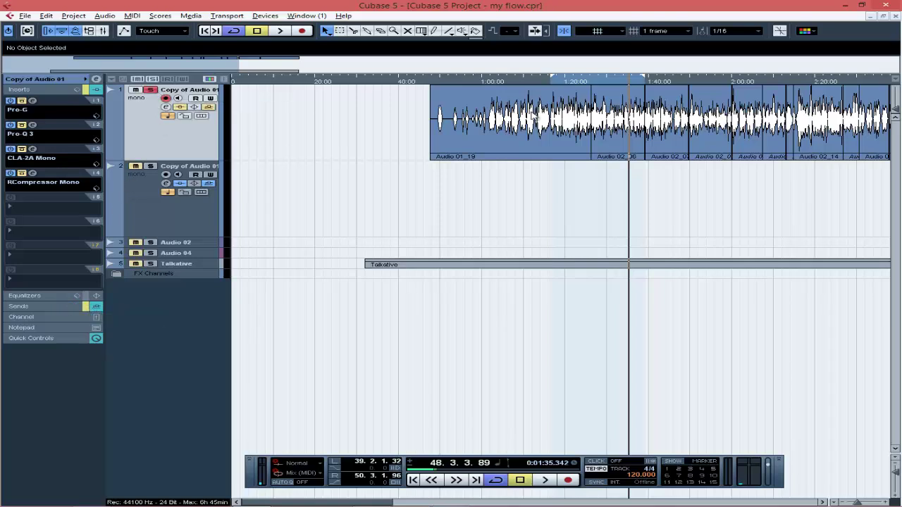
Step: Play the soloed vocal without effects from the left locator, and unsolo it after stopping
{"action": "left_click", "coordinate": [554, 90]}
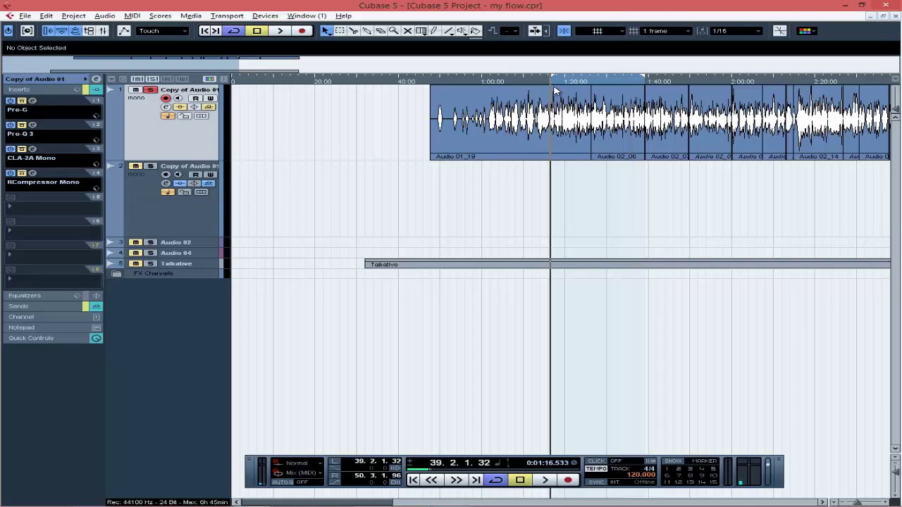
{"action": "key", "text": "space"}
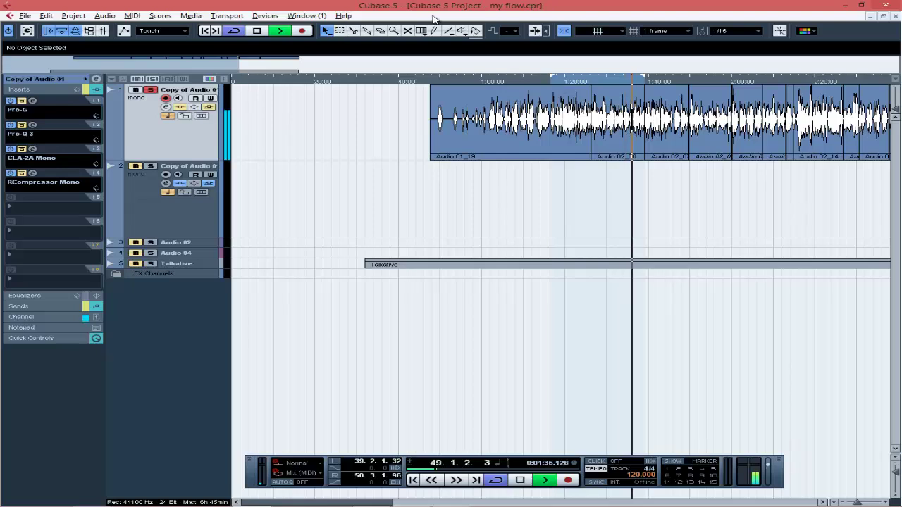
{"action": "key", "text": "space"}
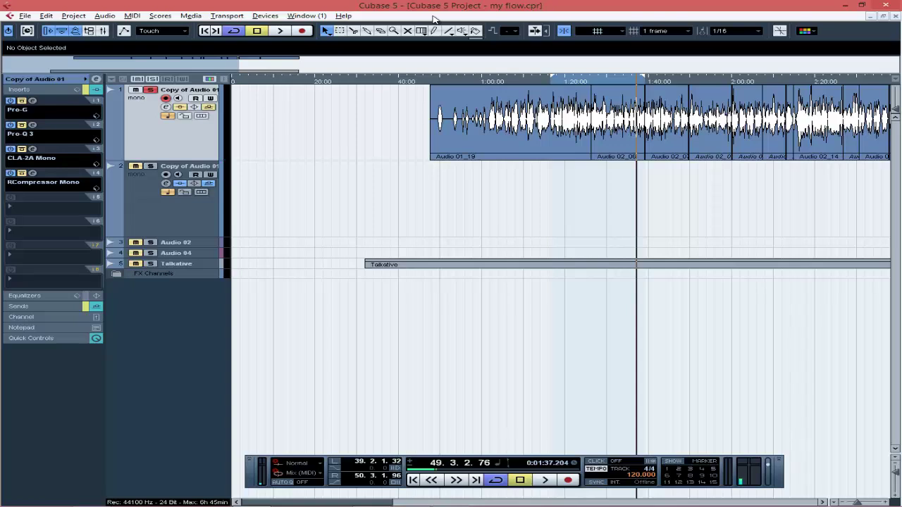
{"action": "key", "text": "h"}
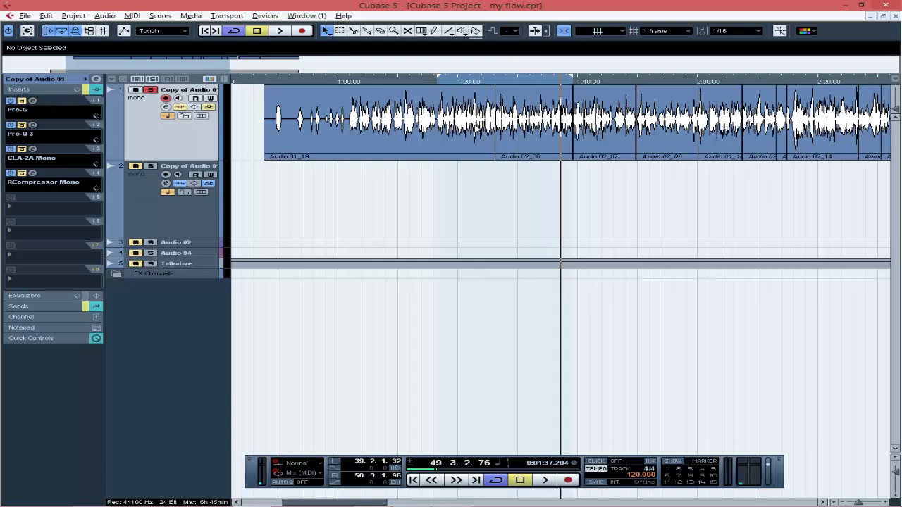
{"action": "left_click", "coordinate": [150, 90]}
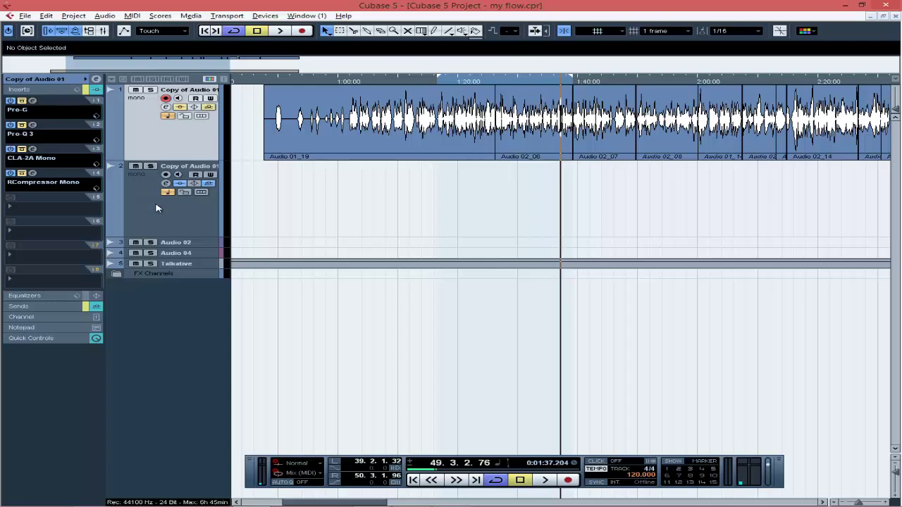
Step: Solo and enlarge the Talkative beat track, play it from the left locator, and unsolo it after stopping
{"action": "left_click", "coordinate": [153, 265]}
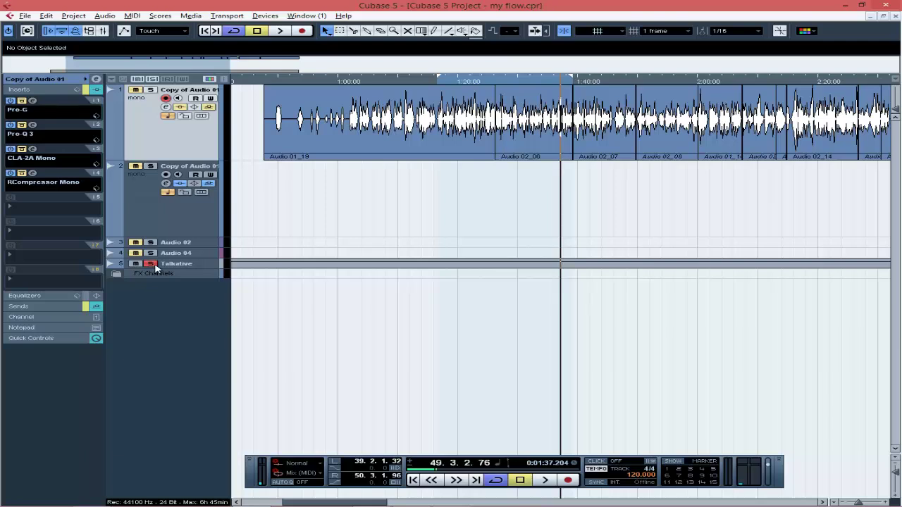
{"action": "left_click_drag", "start_coordinate": [157, 269], "coordinate": [172, 332]}
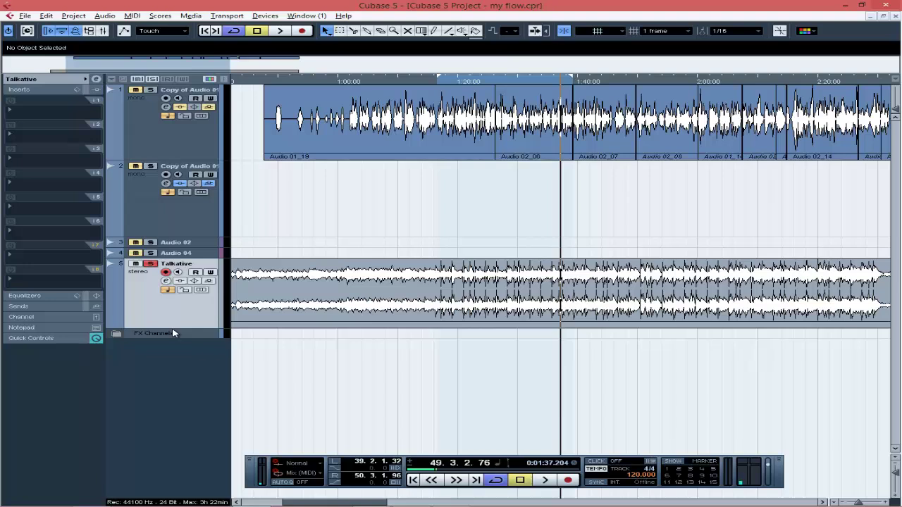
{"action": "key", "text": "KP_1"}
{"action": "key", "text": "space"}
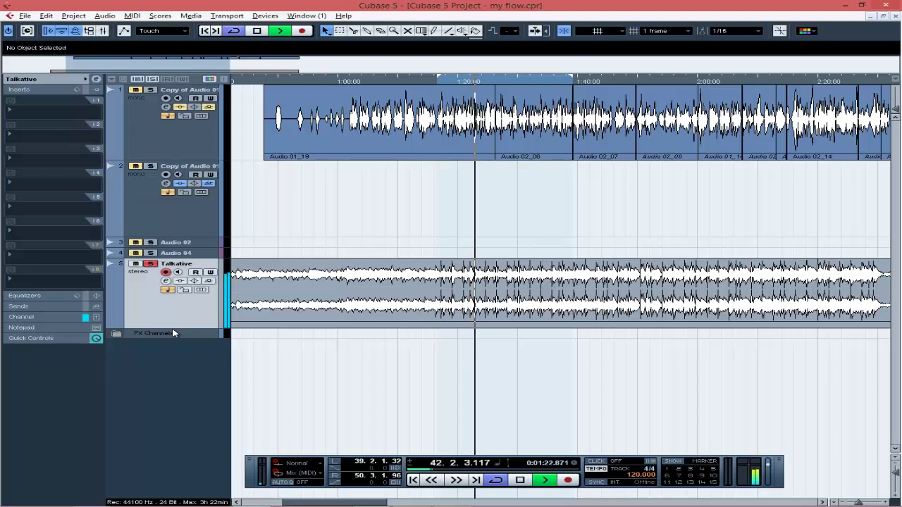
{"action": "key", "text": "space"}
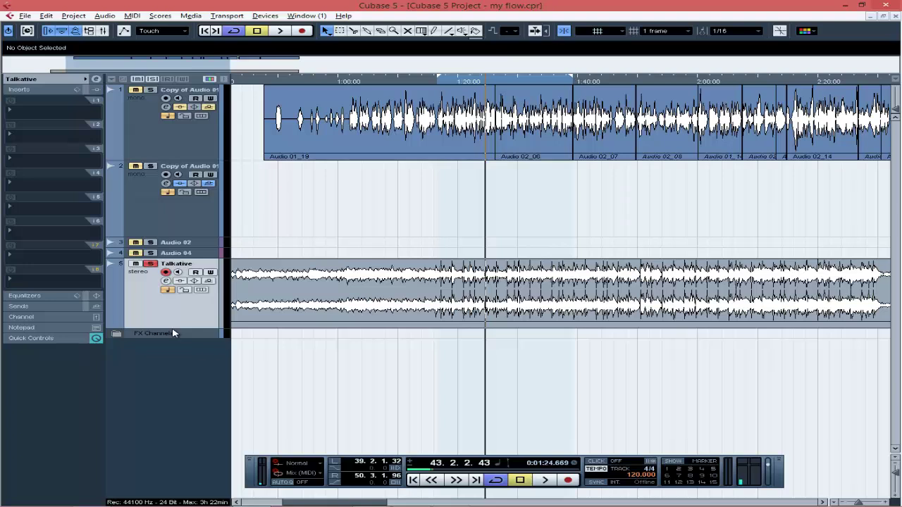
{"action": "left_click", "coordinate": [152, 263]}
Step: Solo the first vocal track, take its Pro-G gate out of bypass and inspect the gate's settings
{"action": "left_click", "coordinate": [147, 149]}
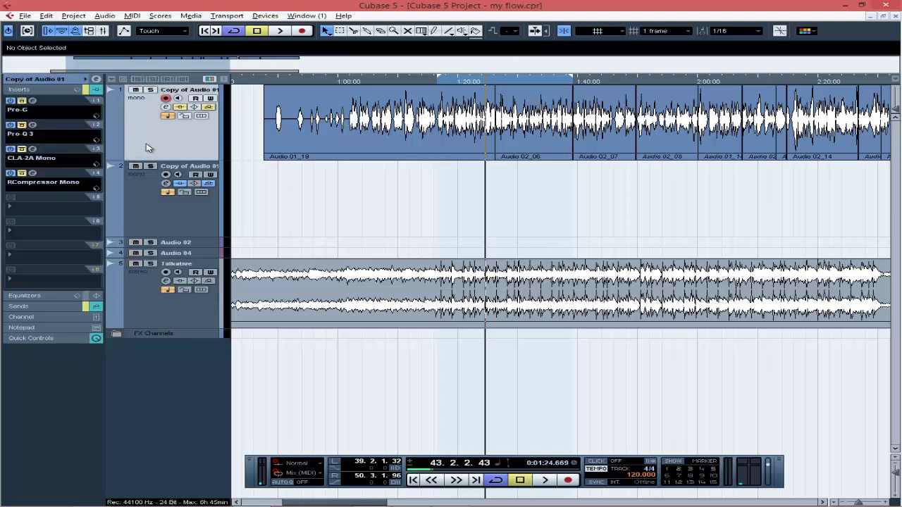
{"action": "left_click", "coordinate": [151, 91]}
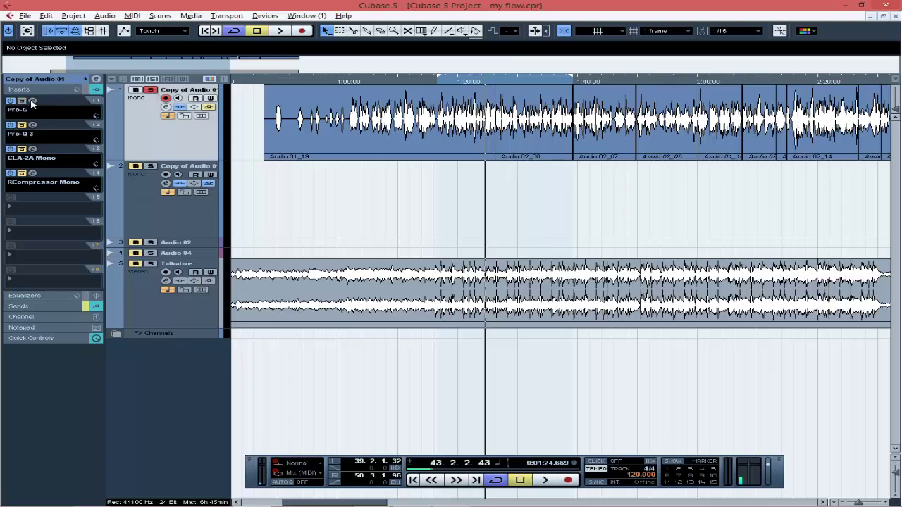
{"action": "left_click", "coordinate": [32, 102]}
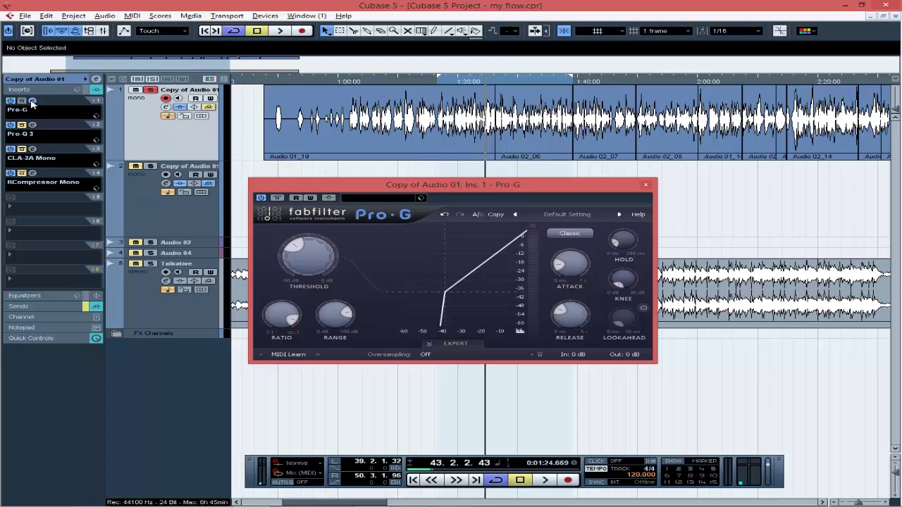
{"action": "mouse_move", "coordinate": [295, 247]}
{"action": "left_click", "coordinate": [643, 188]}
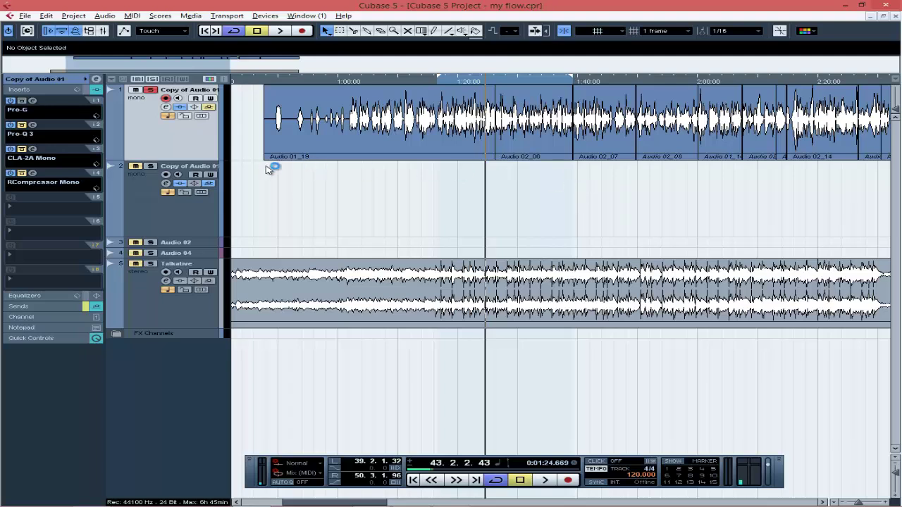
Step: Take the vocal's Pro-Q 3 equalizer out of bypass and examine its low cut and bell bands
{"action": "left_click", "coordinate": [33, 125]}
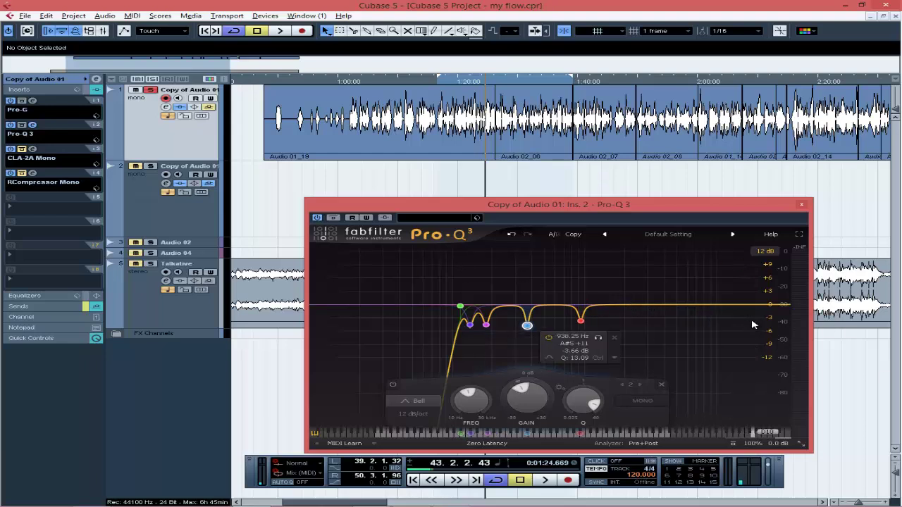
{"action": "left_click", "coordinate": [461, 307]}
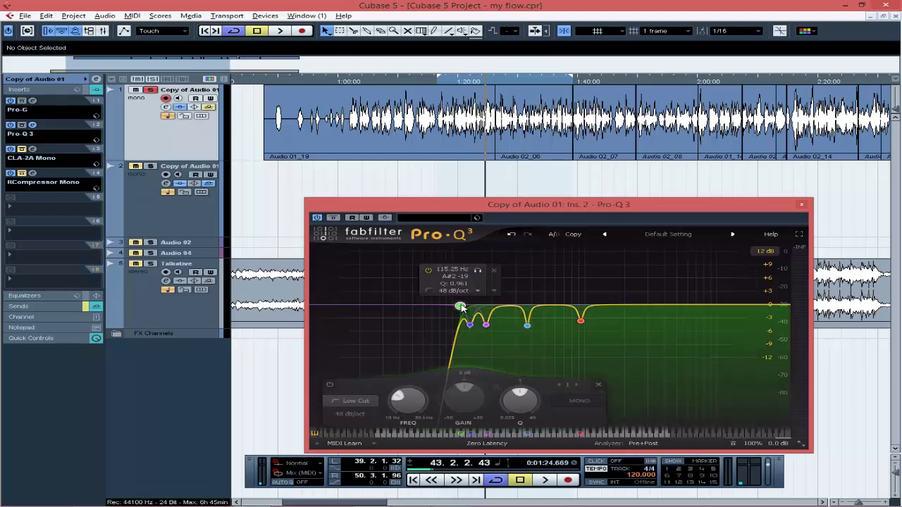
{"action": "mouse_move", "coordinate": [470, 325]}
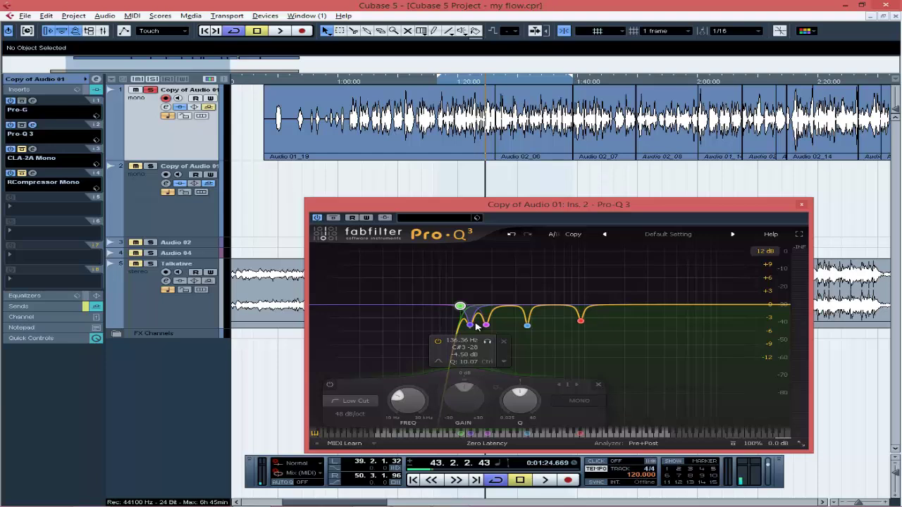
{"action": "mouse_move", "coordinate": [578, 321]}
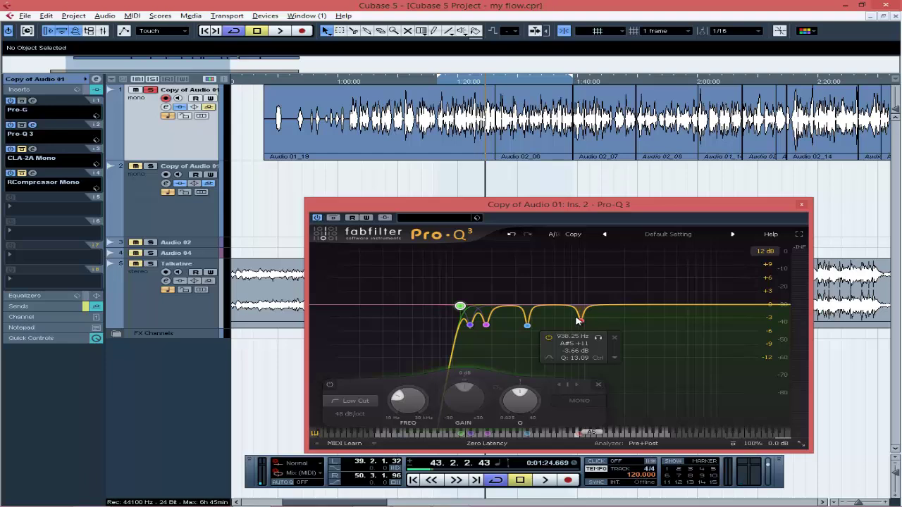
{"action": "left_click", "coordinate": [801, 204]}
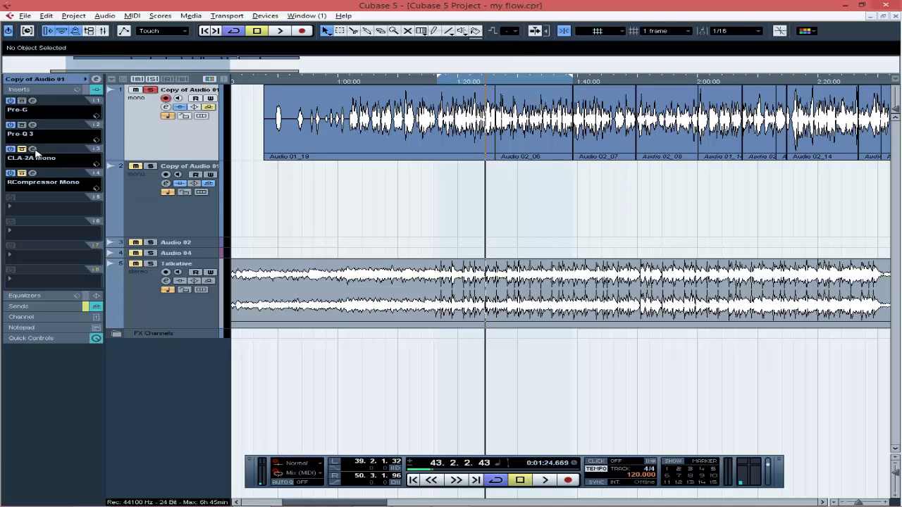
Step: Inspect the vocal's CLA-2A and RCompressor settings side by side, and close both plugin windows
{"action": "left_click", "coordinate": [32, 150]}
{"action": "left_click", "coordinate": [33, 173]}
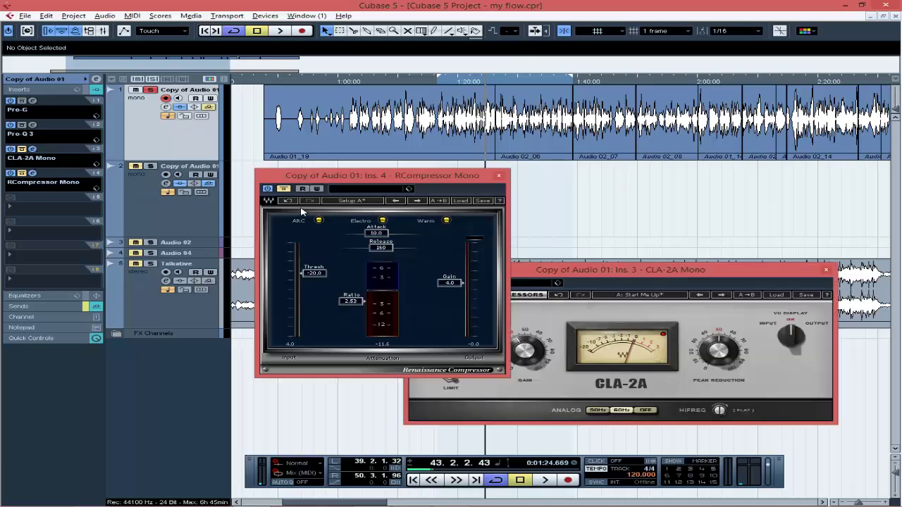
{"action": "left_click_drag", "start_coordinate": [391, 180], "coordinate": [301, 224]}
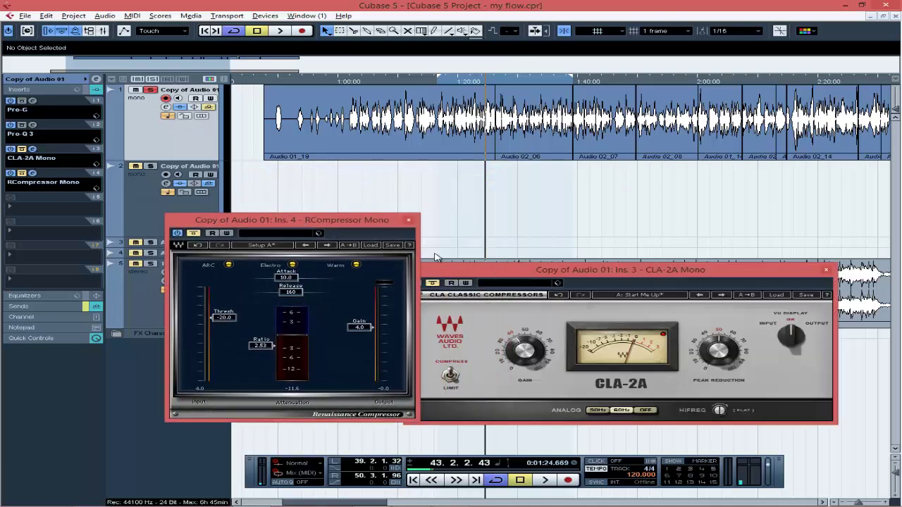
{"action": "left_click_drag", "start_coordinate": [540, 271], "coordinate": [567, 265]}
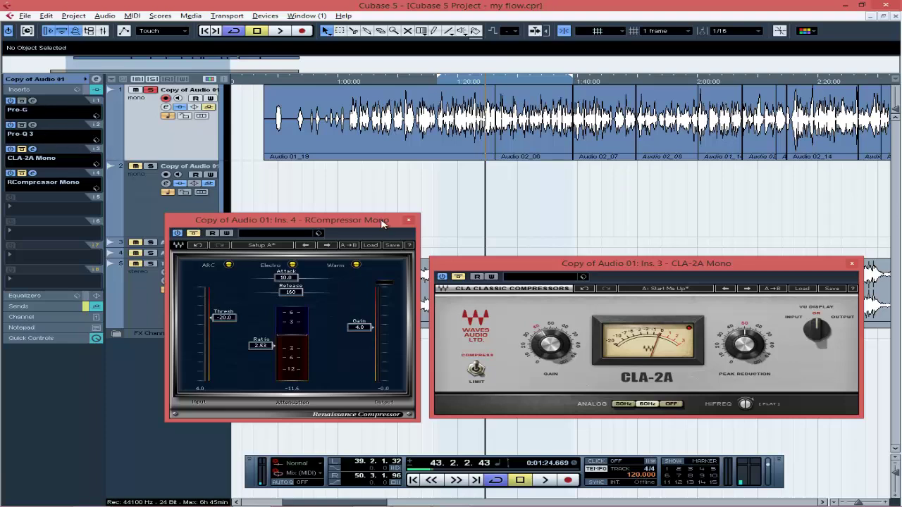
{"action": "left_click", "coordinate": [408, 221]}
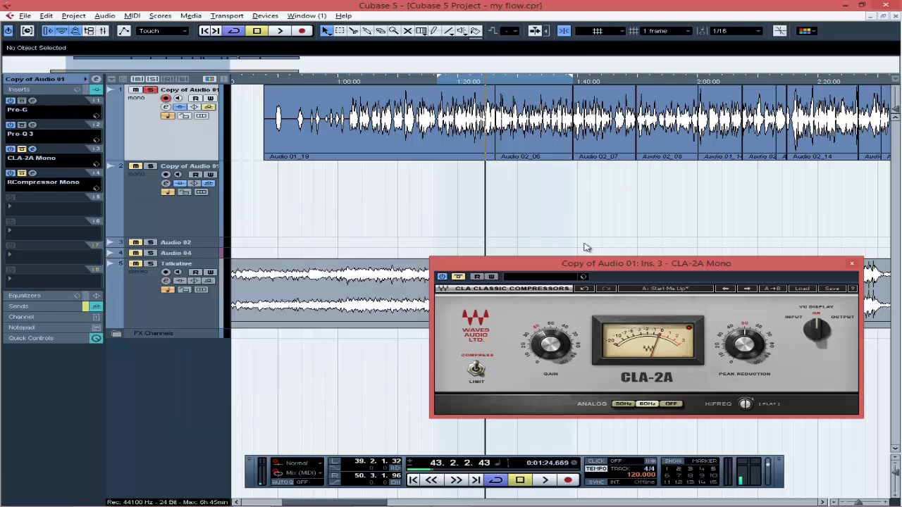
{"action": "left_click", "coordinate": [851, 264]}
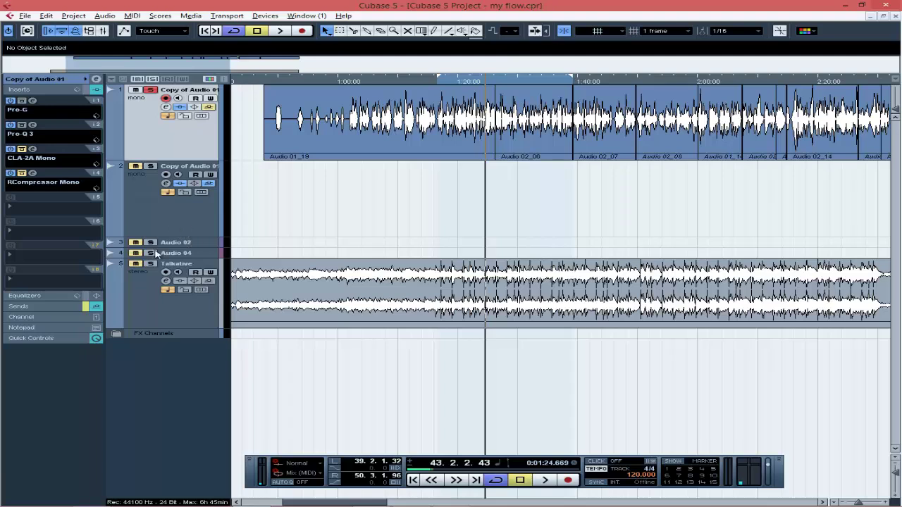
Step: Unsolo the vocal and play it together with the beat, replaying the section from the left locator
{"action": "left_click", "coordinate": [149, 94]}
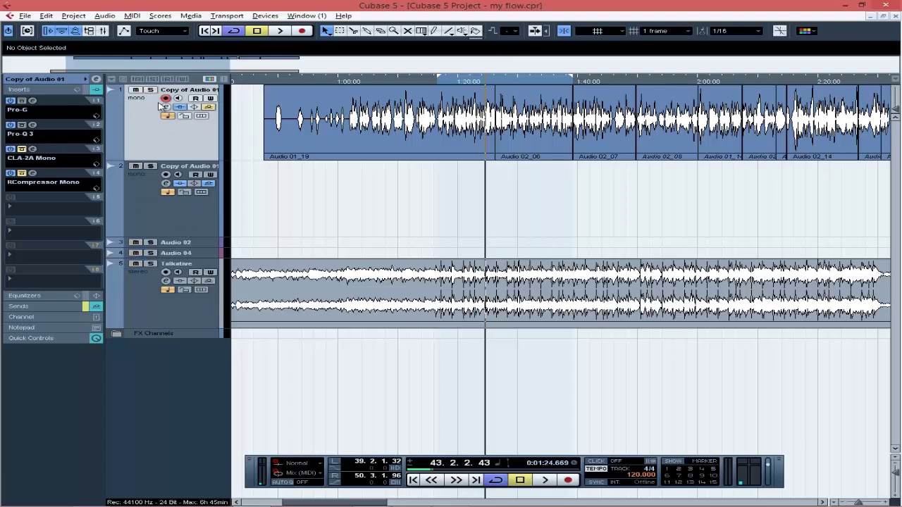
{"action": "key", "text": "space"}
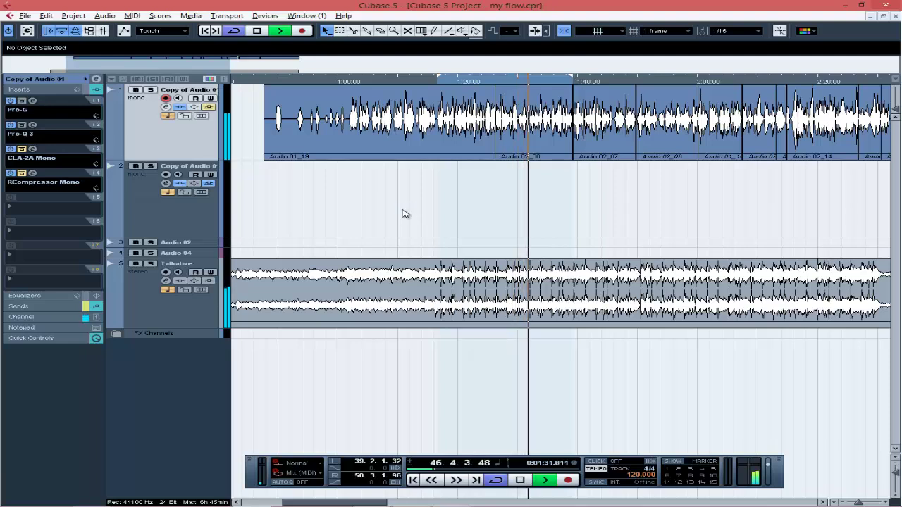
{"action": "key", "text": "space"}
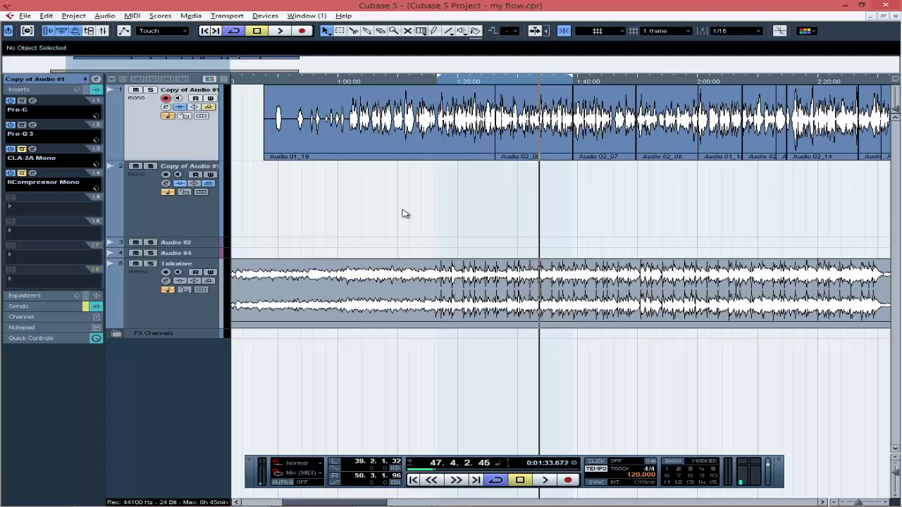
{"action": "key", "text": "KP_1"}
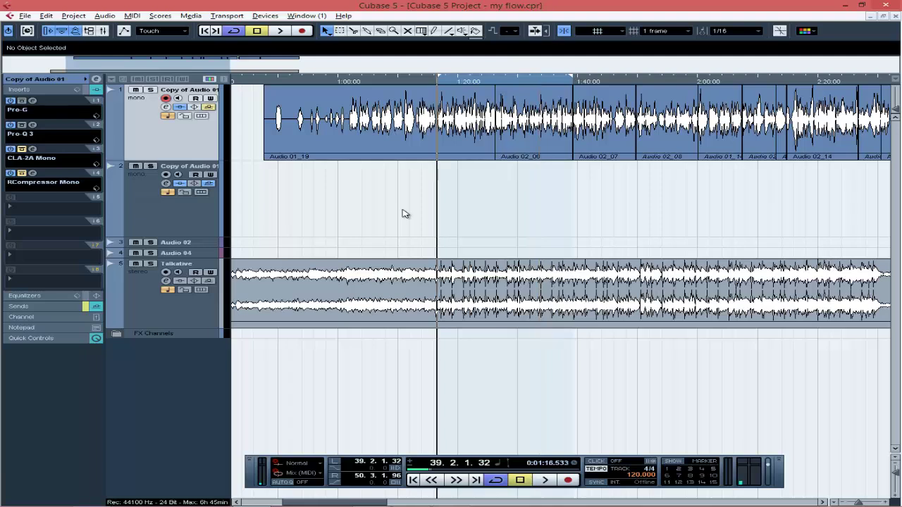
{"action": "key", "text": "space"}
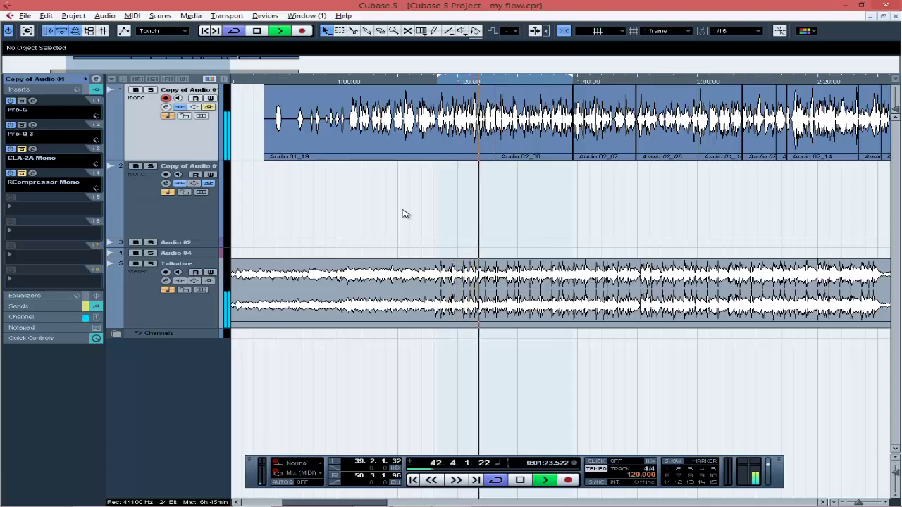
{"action": "key", "text": "space"}
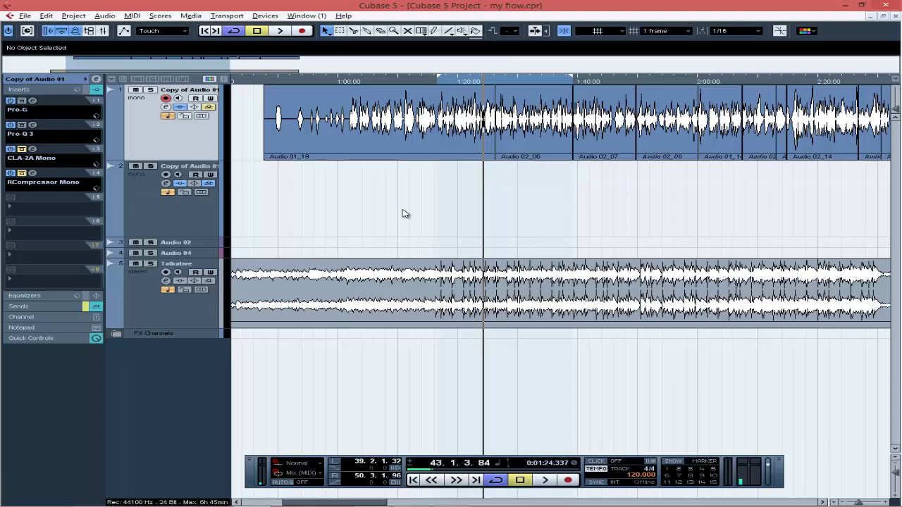
Step: Open the vocal's CLA-2A and play the section from the left locator, switching the compressor off and on twice to compare
{"action": "left_click", "coordinate": [33, 149]}
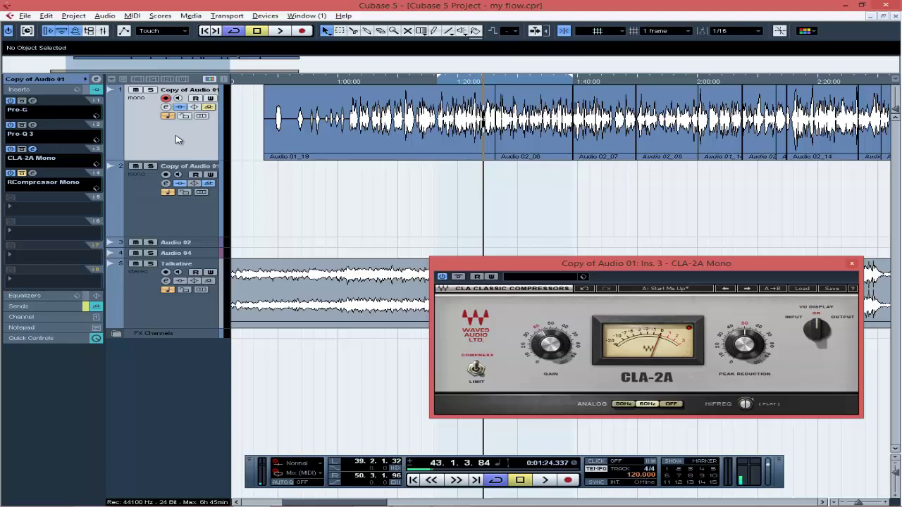
{"action": "right_click", "coordinate": [154, 371]}
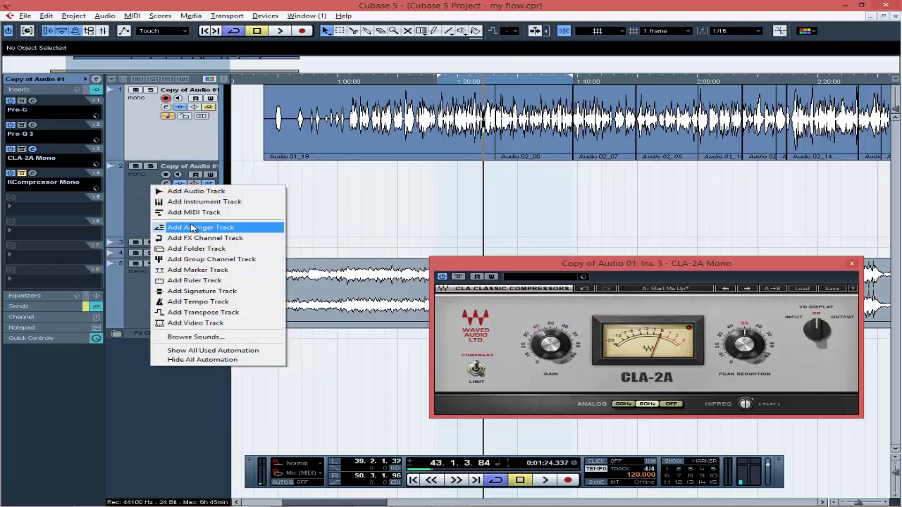
{"action": "left_click", "coordinate": [359, 198]}
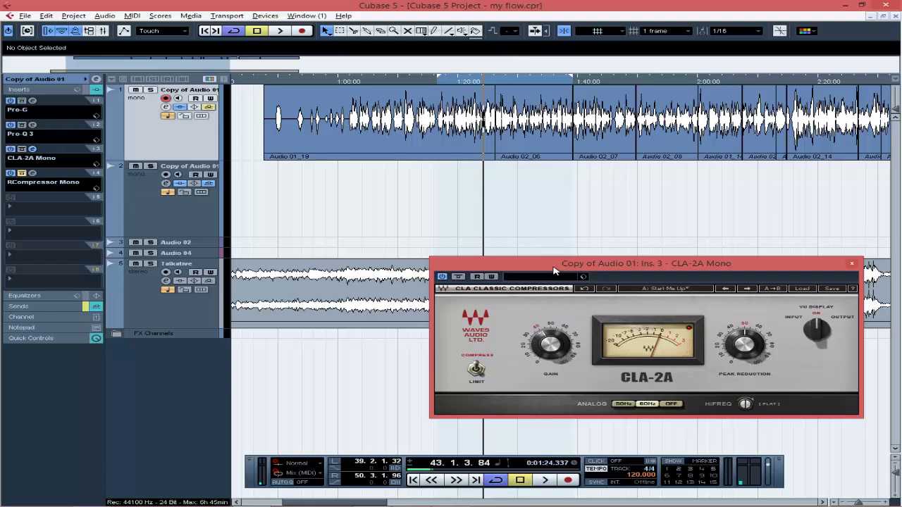
{"action": "left_click_drag", "start_coordinate": [554, 270], "coordinate": [501, 273]}
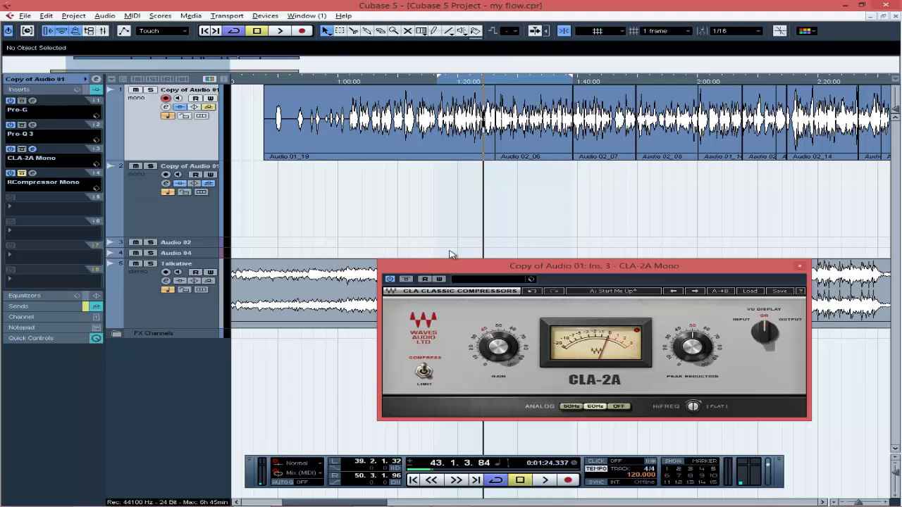
{"action": "key", "text": "KP_1"}
{"action": "key", "text": "space"}
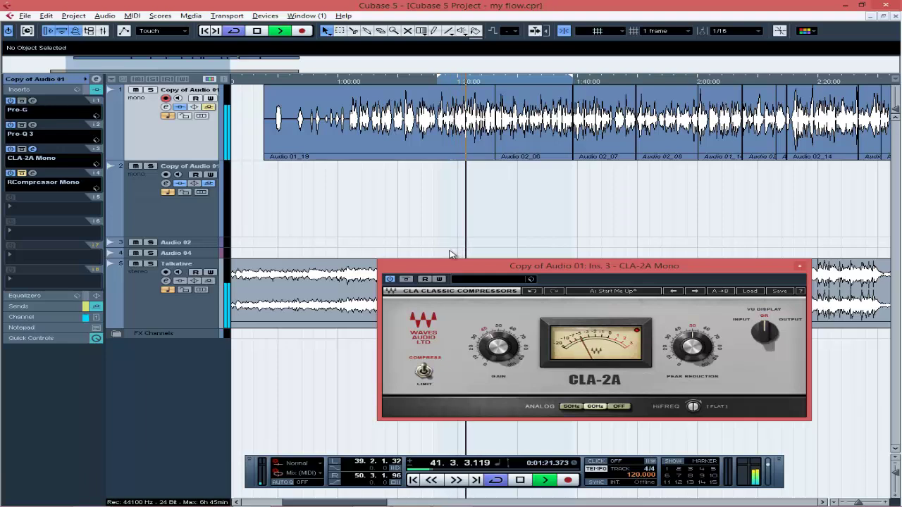
{"action": "left_click", "coordinate": [391, 280]}
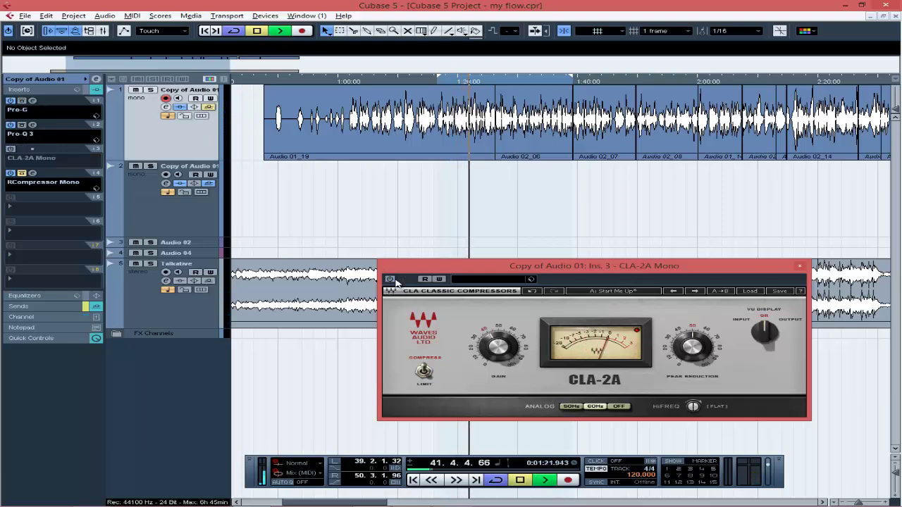
{"action": "left_click", "coordinate": [395, 281]}
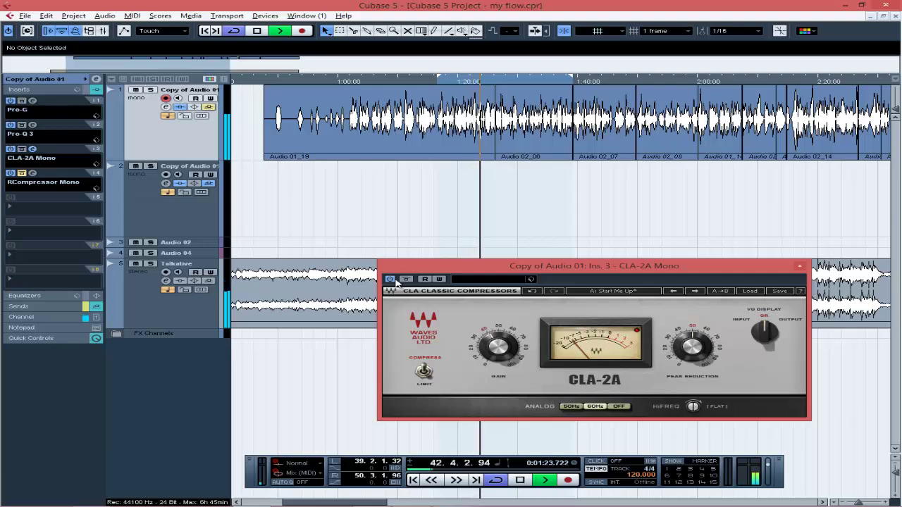
{"action": "left_click", "coordinate": [396, 281]}
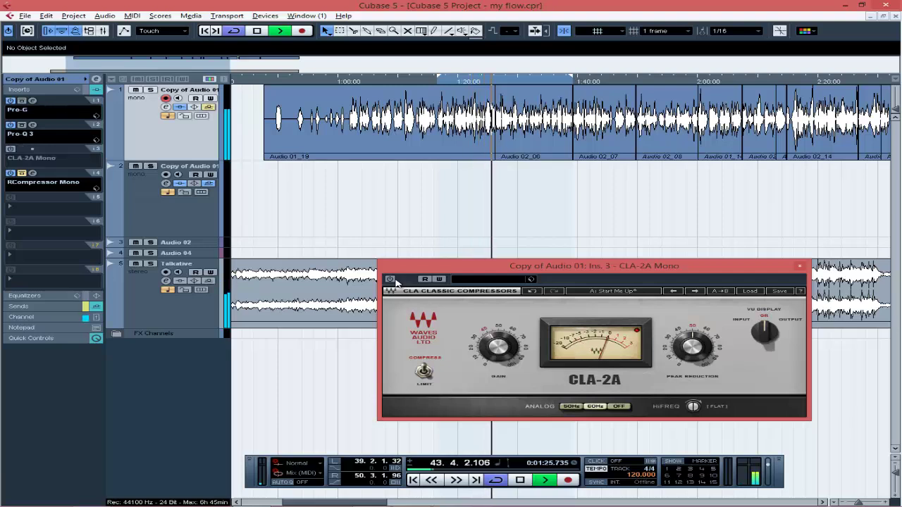
{"action": "left_click", "coordinate": [396, 281]}
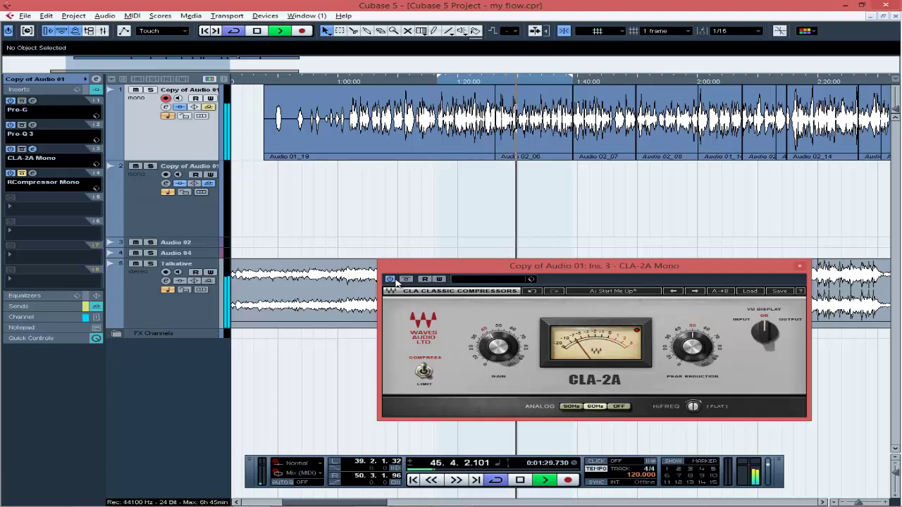
{"action": "key", "text": "space"}
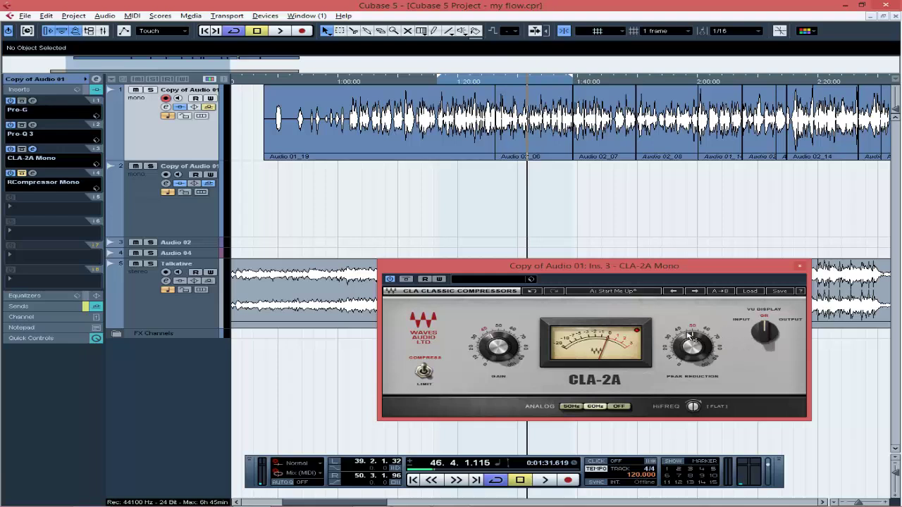
Step: Examine the CLA-2A's peak reduction and gain settings, and close the plugin window
{"action": "left_click_drag", "start_coordinate": [687, 337], "coordinate": [693, 296]}
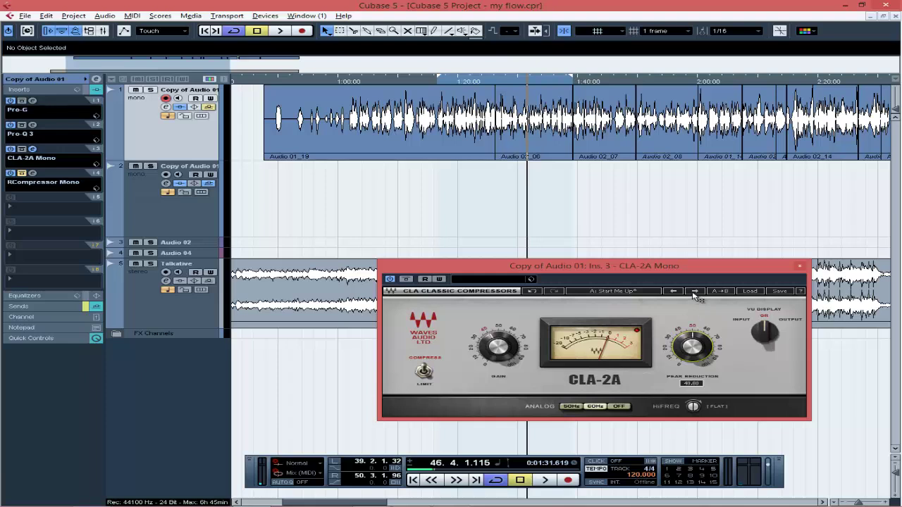
{"action": "left_click", "coordinate": [695, 293]}
{"action": "left_click_drag", "start_coordinate": [482, 339], "coordinate": [487, 341]}
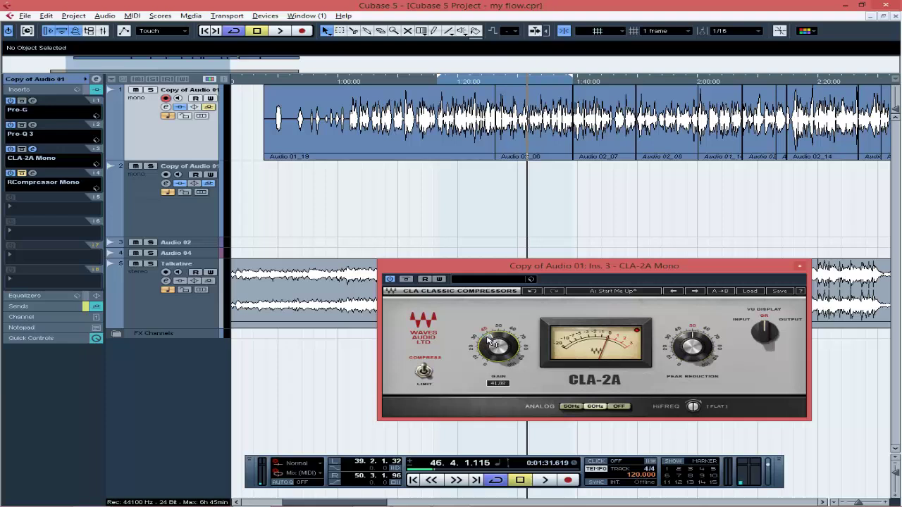
{"action": "mouse_move", "coordinate": [690, 339]}
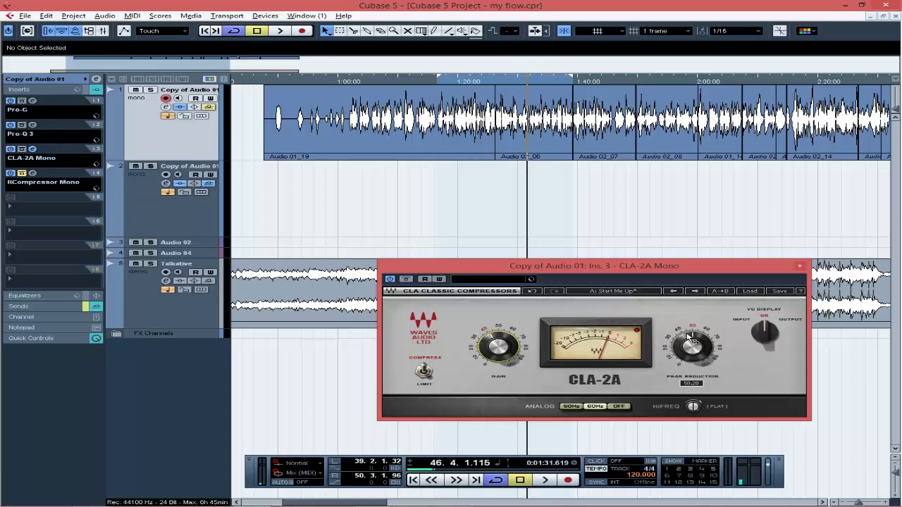
{"action": "left_click", "coordinate": [800, 265]}
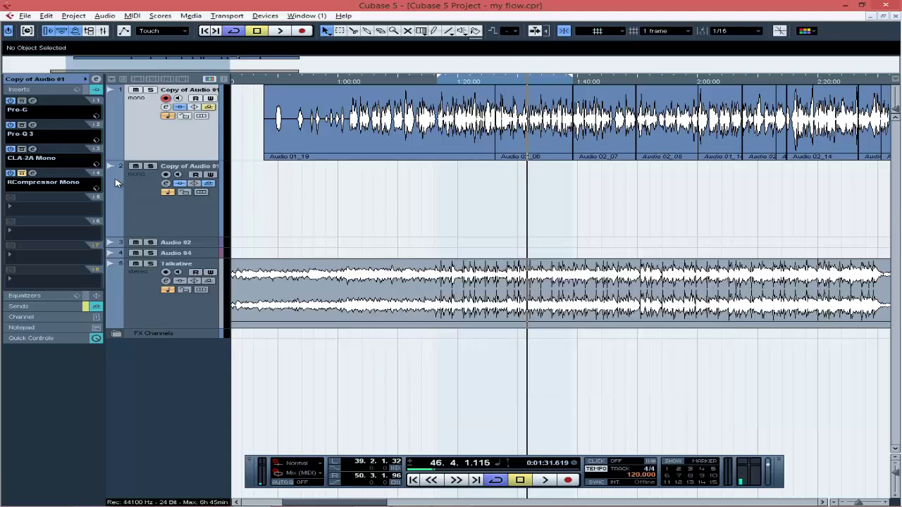
Step: Take the vocal's RCompressor out of bypass, and compare playback with it switched off and on, replaying from the left locator
{"action": "left_click", "coordinate": [32, 174]}
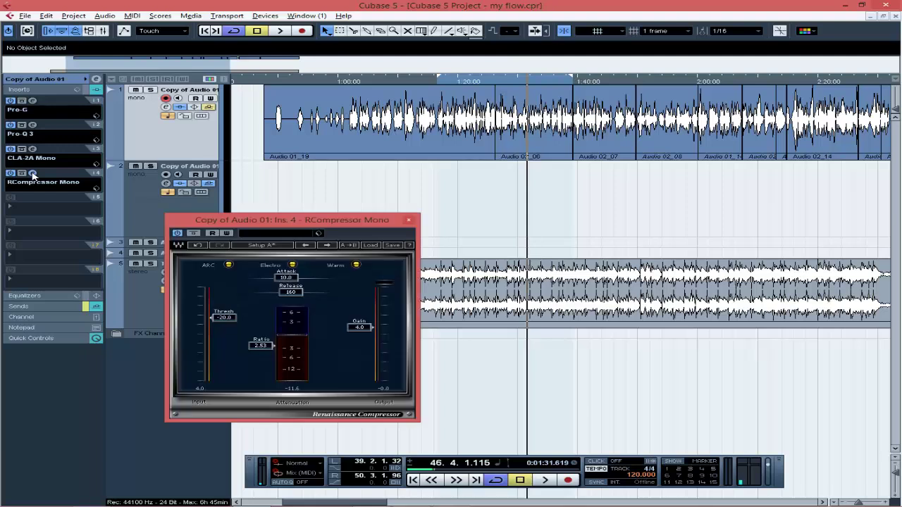
{"action": "left_click_drag", "start_coordinate": [232, 221], "coordinate": [375, 224]}
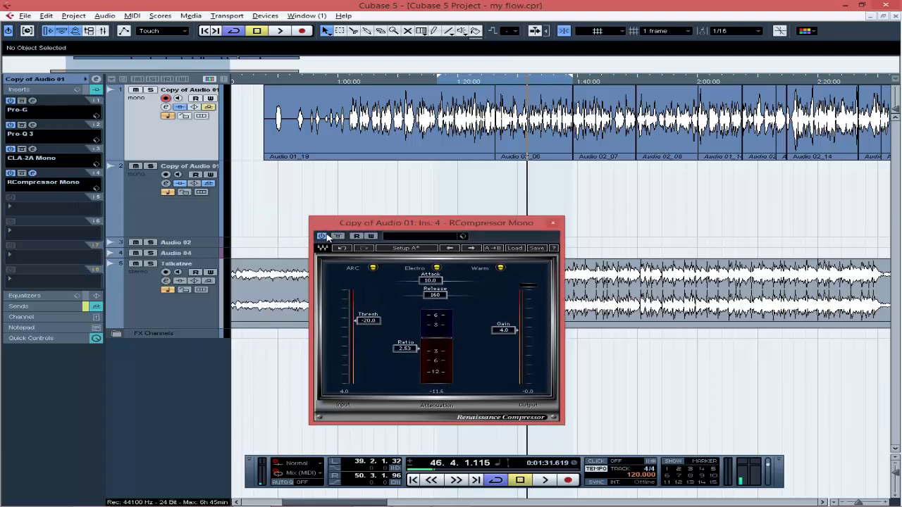
{"action": "left_click", "coordinate": [323, 236]}
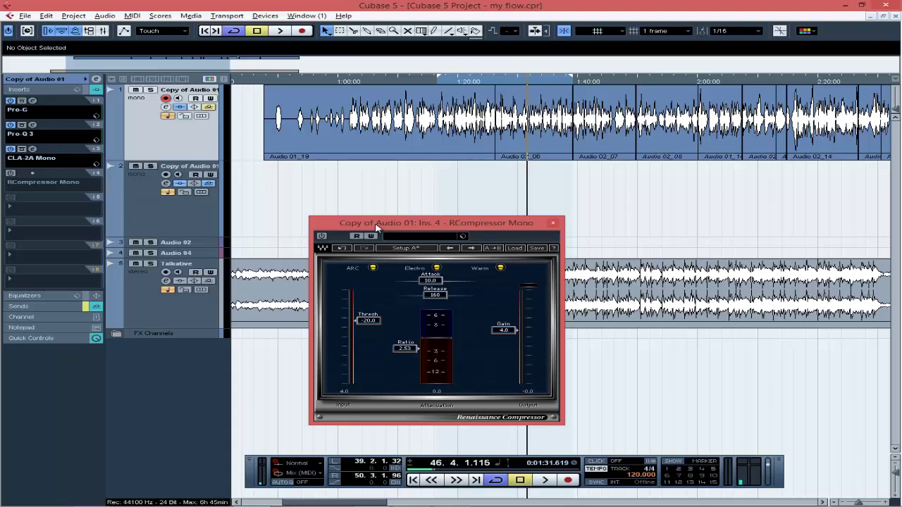
{"action": "key", "text": "space"}
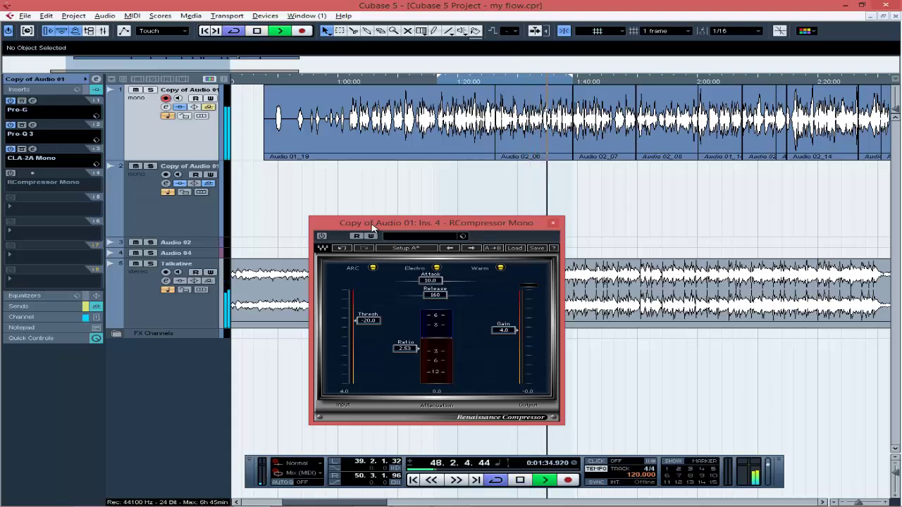
{"action": "key", "text": "space"}
{"action": "left_click", "coordinate": [321, 236]}
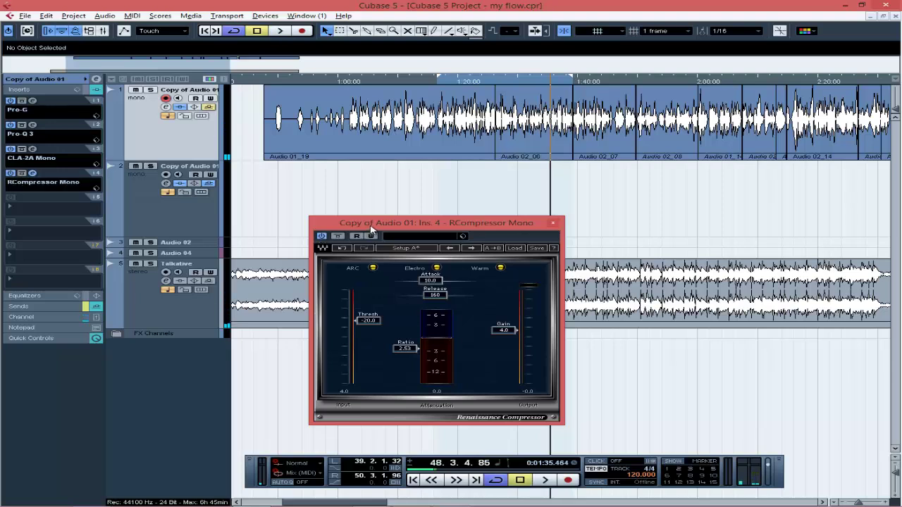
{"action": "key", "text": "space"}
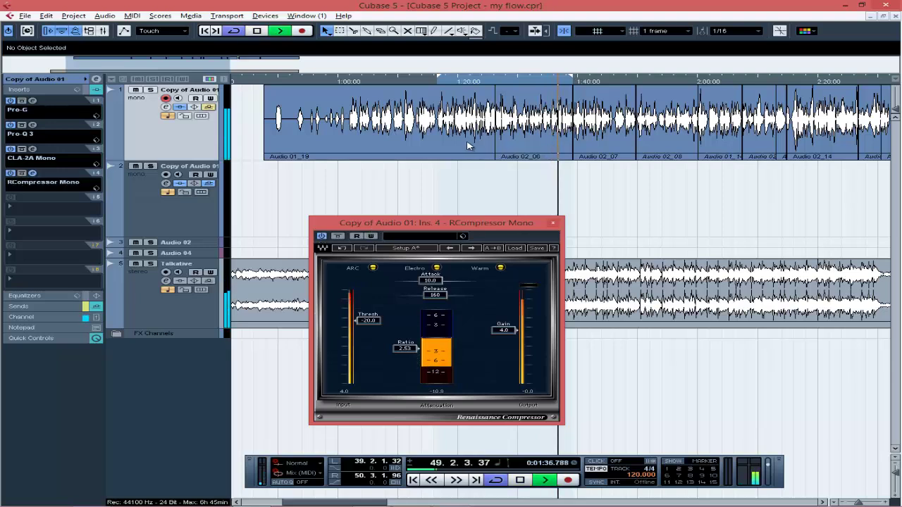
{"action": "key", "text": "KP_1"}
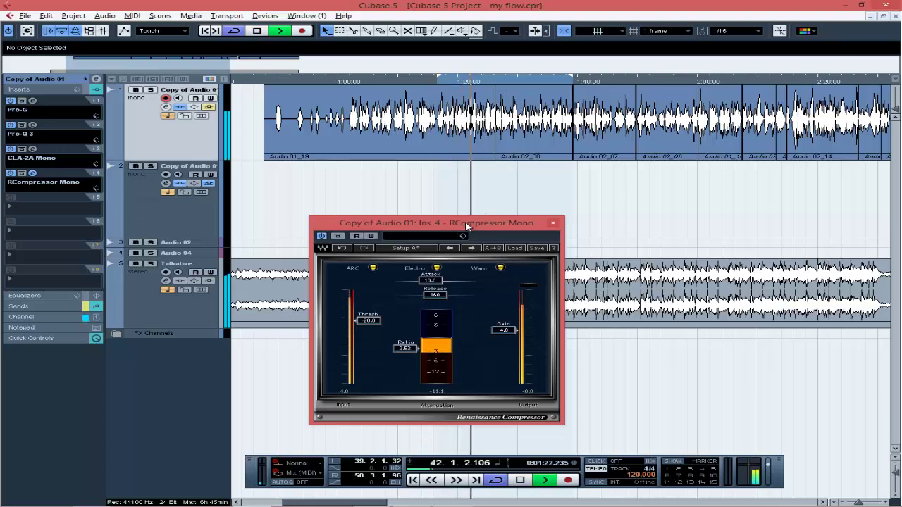
{"action": "key", "text": "space"}
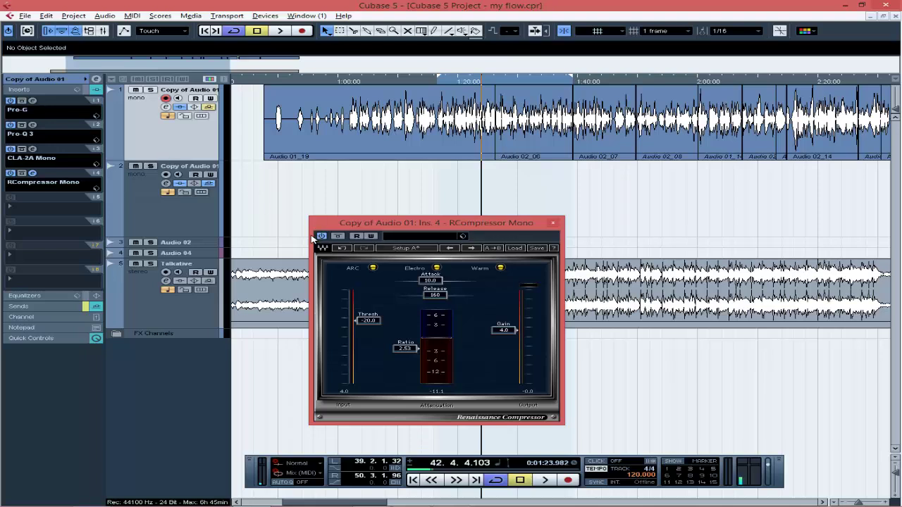
Step: Compare the RCompressor once more by playing a passage with it switched off, and the following passage with it active
{"action": "left_click", "coordinate": [322, 236]}
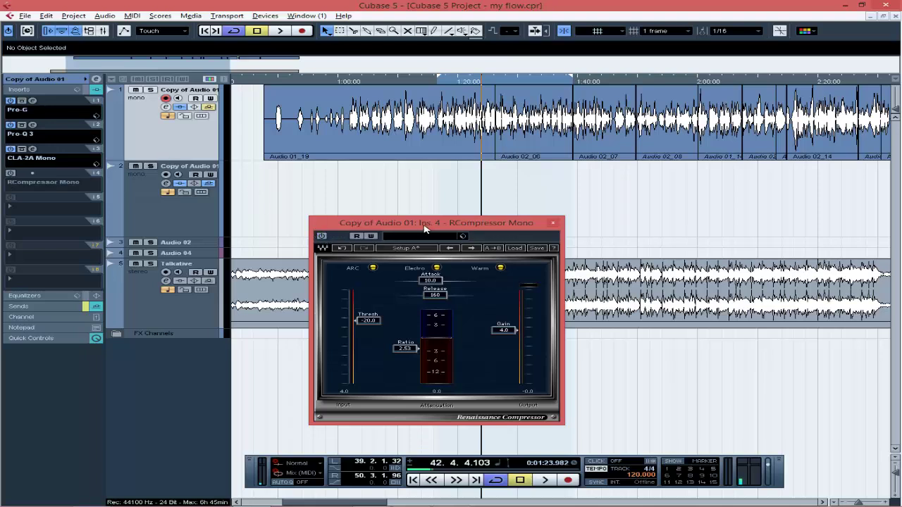
{"action": "key", "text": "space"}
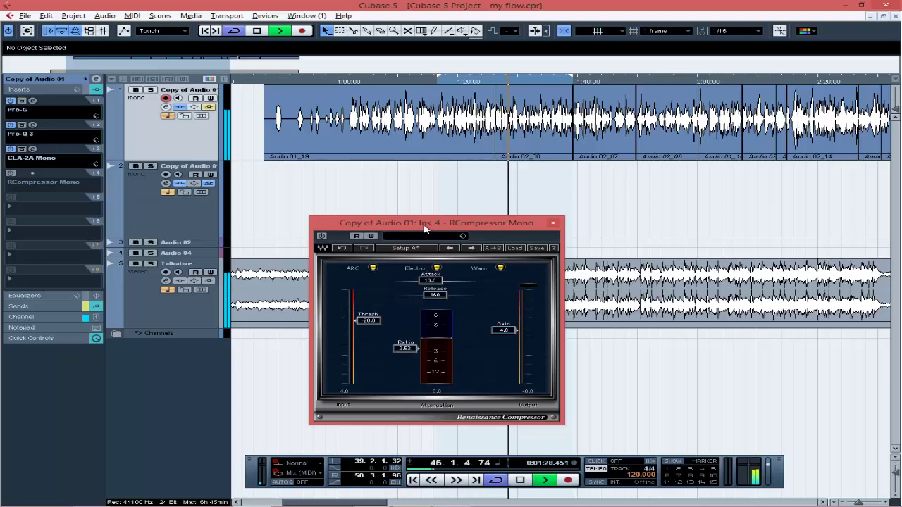
{"action": "key", "text": "space"}
{"action": "left_click", "coordinate": [322, 236]}
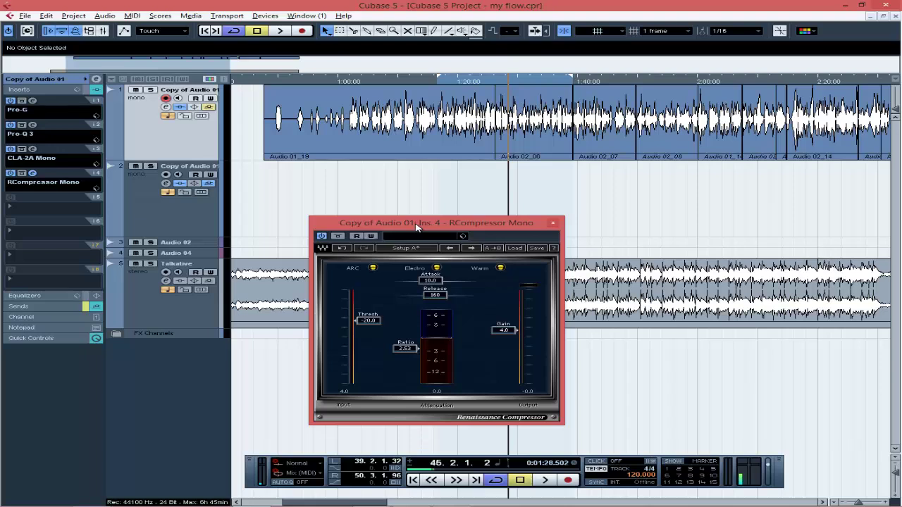
{"action": "key", "text": "space"}
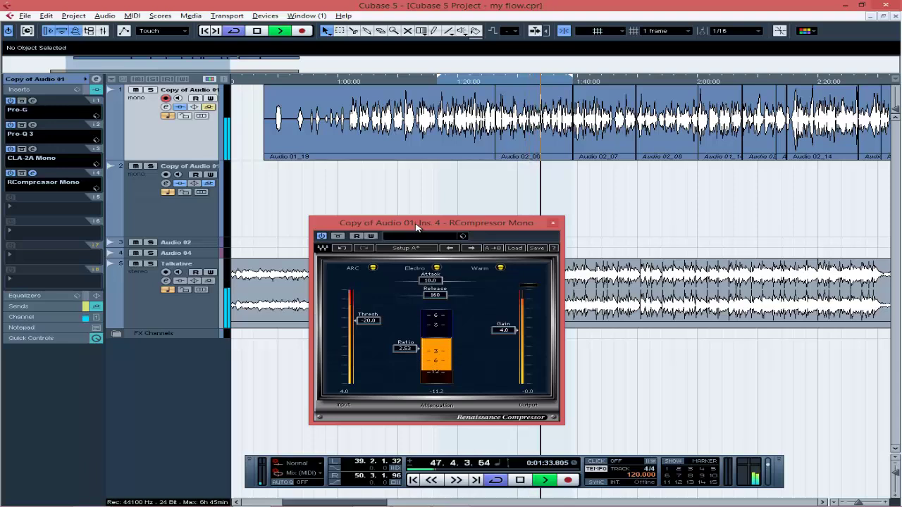
{"action": "key", "text": "space"}
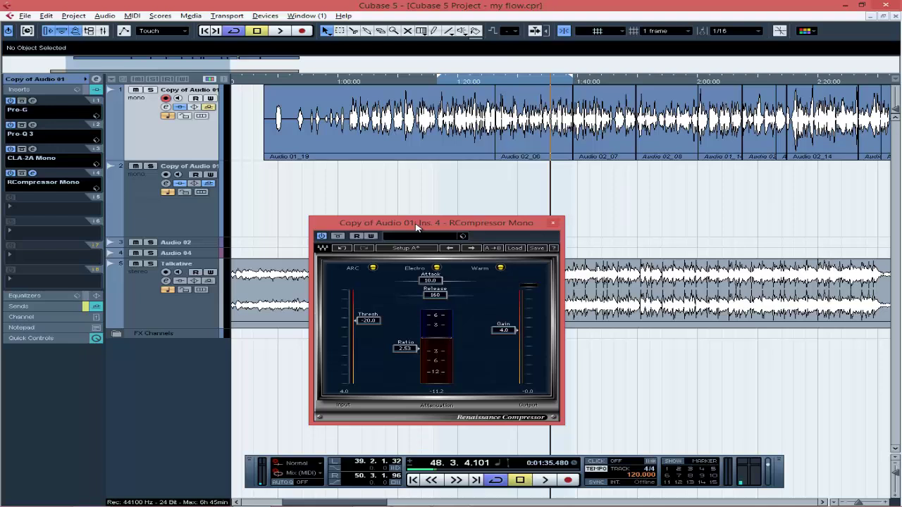
Step: Close the RCompressor and take the vocal track's Pro-R and PingPongDelay sends out of bypass
{"action": "left_click", "coordinate": [34, 80]}
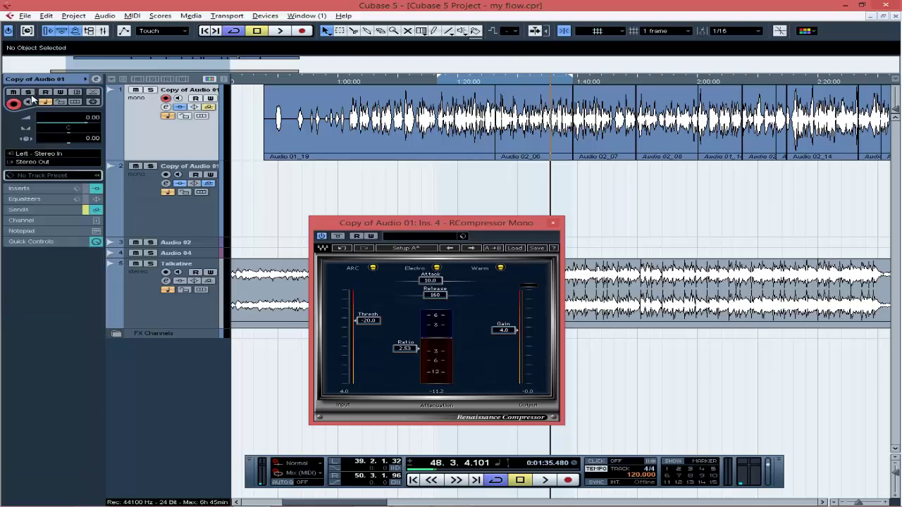
{"action": "left_click", "coordinate": [534, 128]}
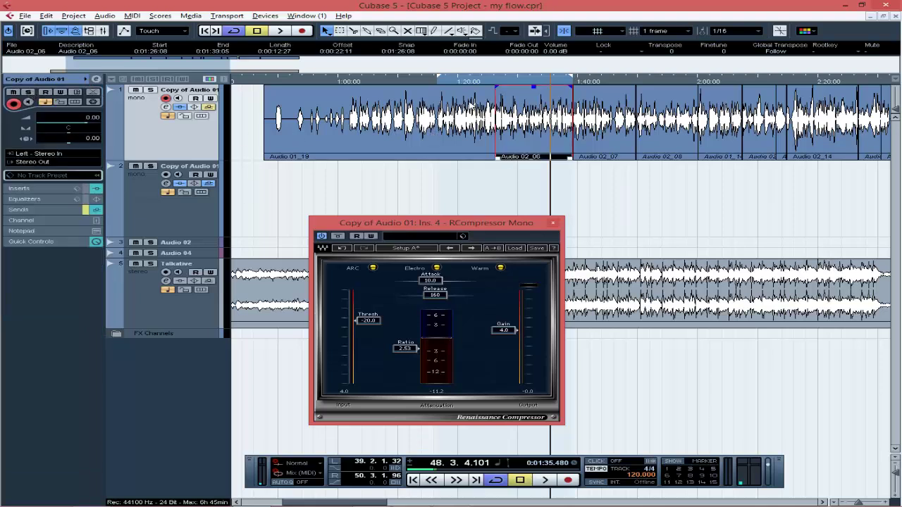
{"action": "left_click", "coordinate": [553, 223]}
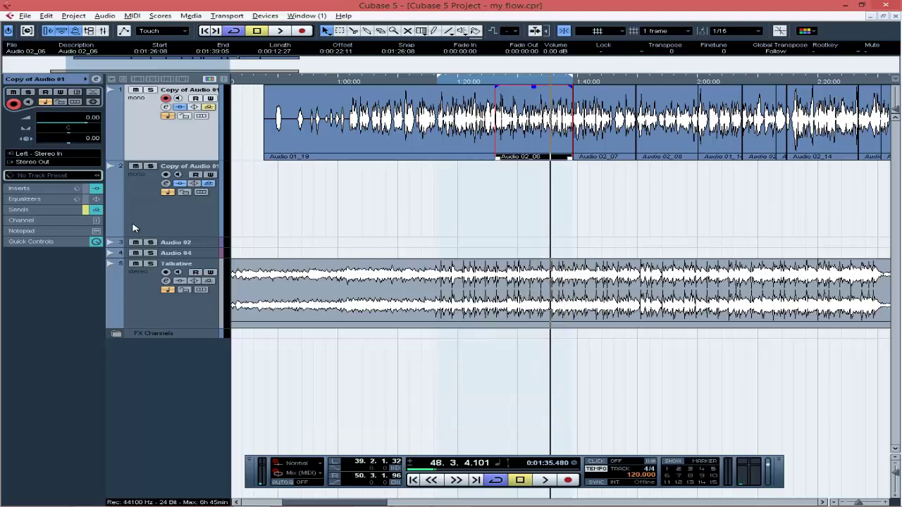
{"action": "left_click", "coordinate": [56, 210]}
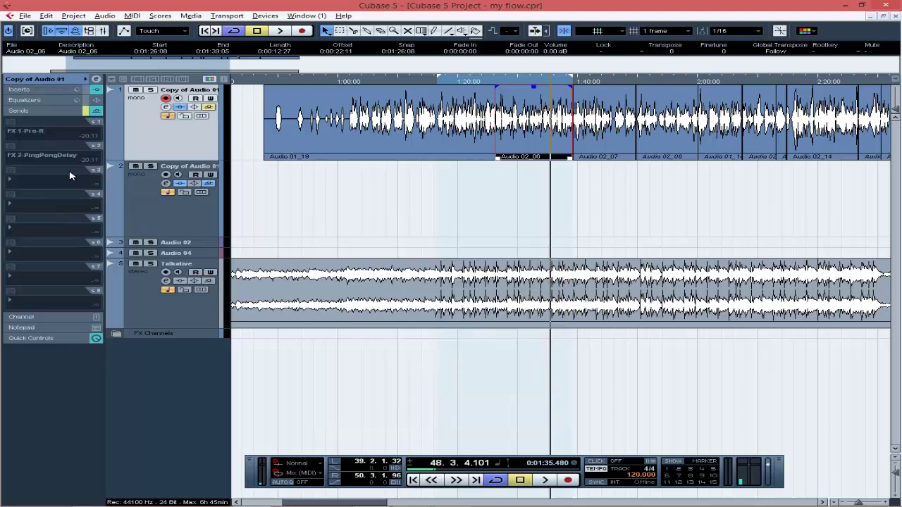
{"action": "left_click", "coordinate": [85, 112]}
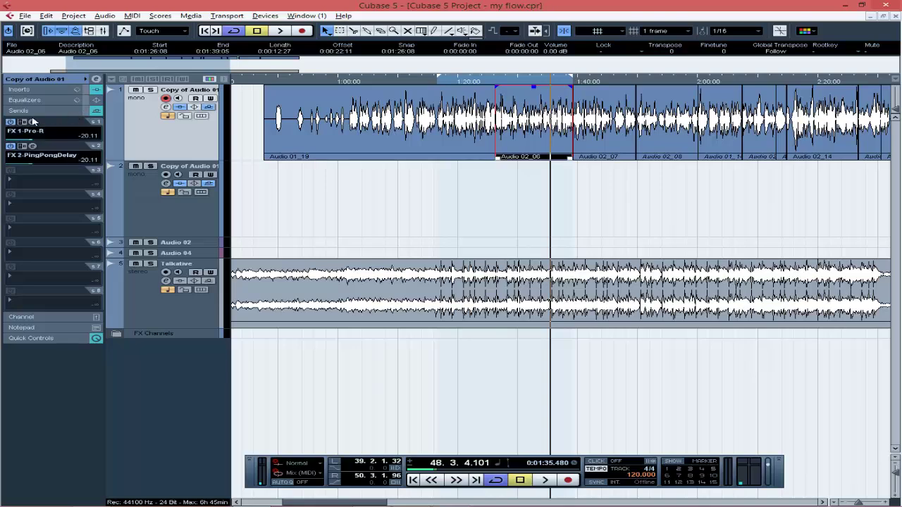
Step: Inspect the FX 1 Pro-R reverb's settings, close it and open the FX 2 PingPongDelay's settings
{"action": "left_click", "coordinate": [31, 123]}
{"action": "left_click", "coordinate": [32, 124]}
{"action": "left_click", "coordinate": [32, 123]}
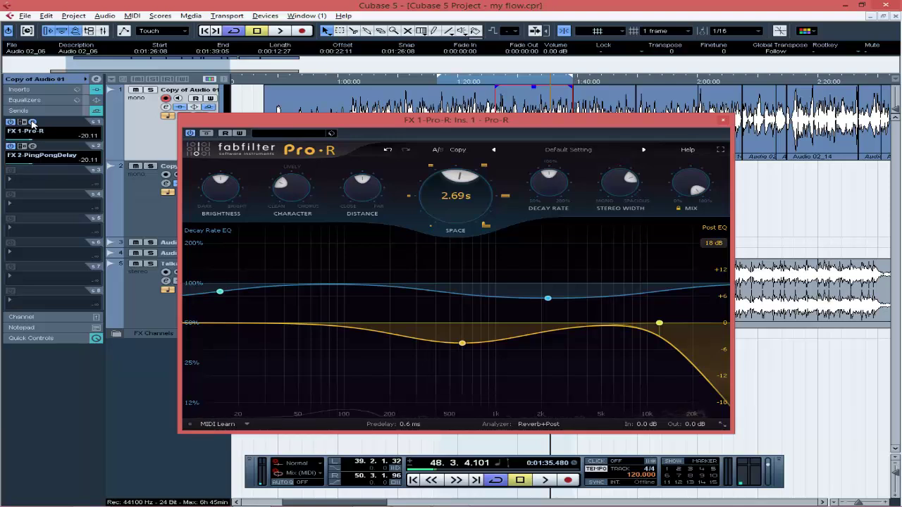
{"action": "left_click", "coordinate": [31, 124]}
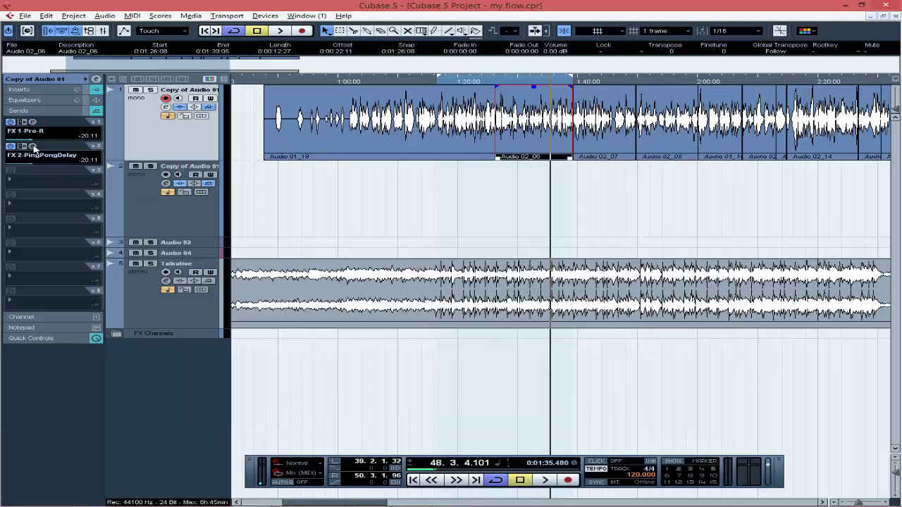
{"action": "left_click", "coordinate": [33, 146]}
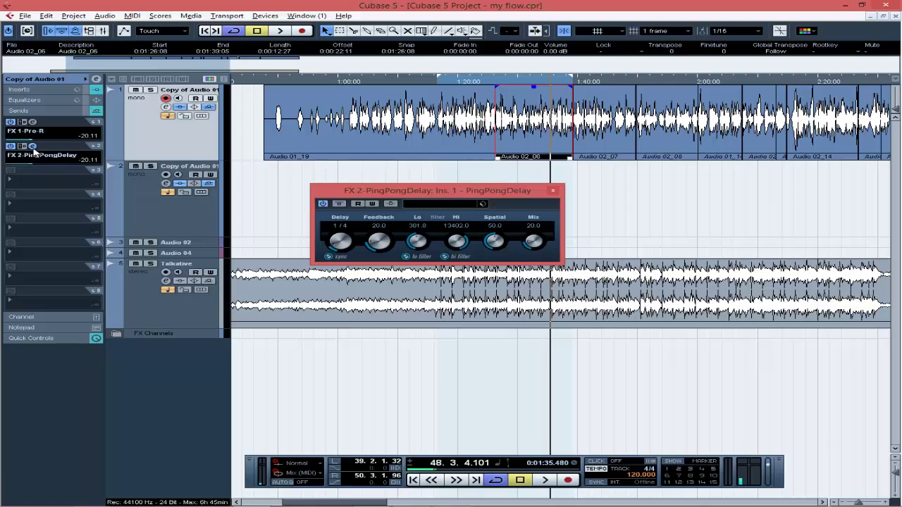
Step: Close the PingPongDelay settings and play the vocal with the beat from near the left locator to the end of the Audio 02_06 clip
{"action": "left_click", "coordinate": [32, 147]}
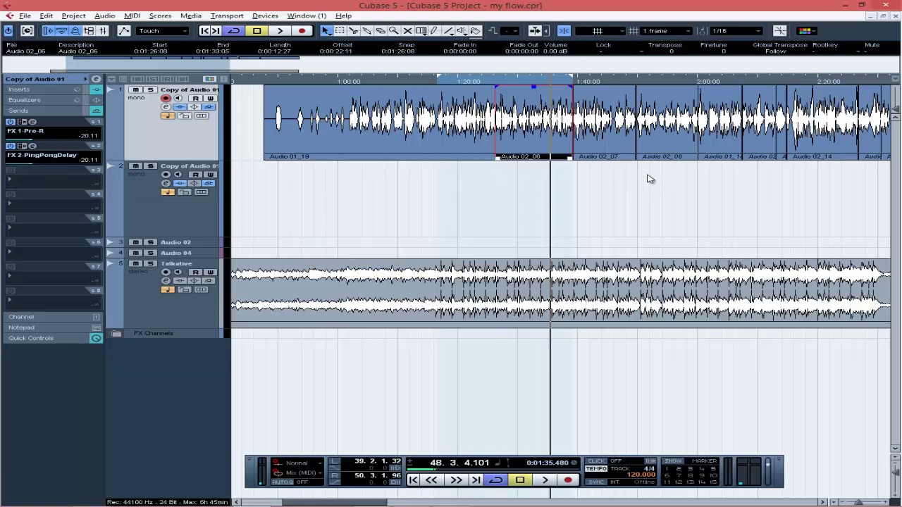
{"action": "left_click", "coordinate": [444, 83]}
{"action": "key", "text": "space"}
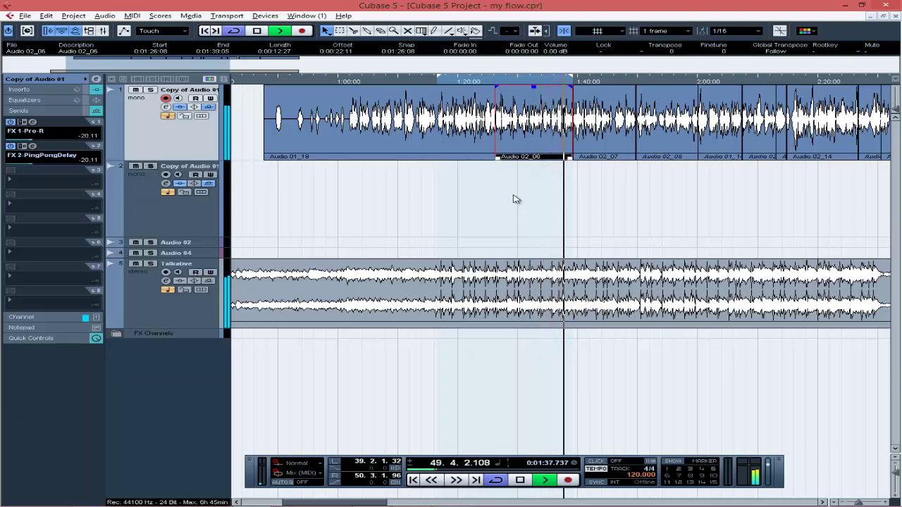
{"action": "key", "text": "space"}
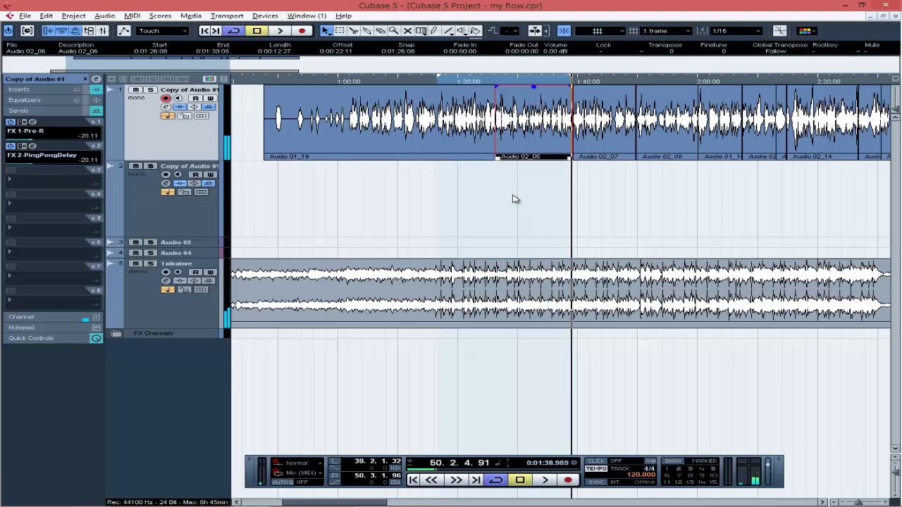
Step: Solo the vocal track to audition it from the start of the Audio 02_06 clip, then turn solo off and deselect the clip
{"action": "key", "text": "s"}
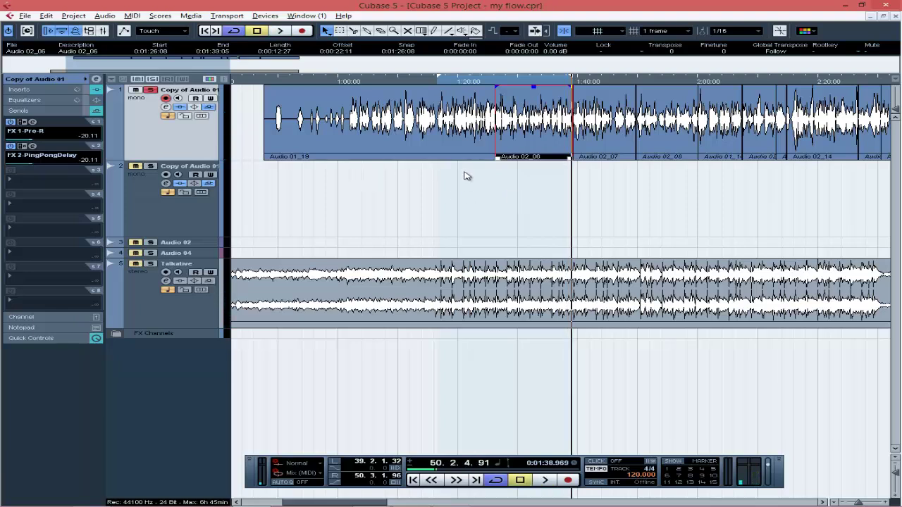
{"action": "left_click", "coordinate": [493, 86]}
{"action": "key", "text": "space"}
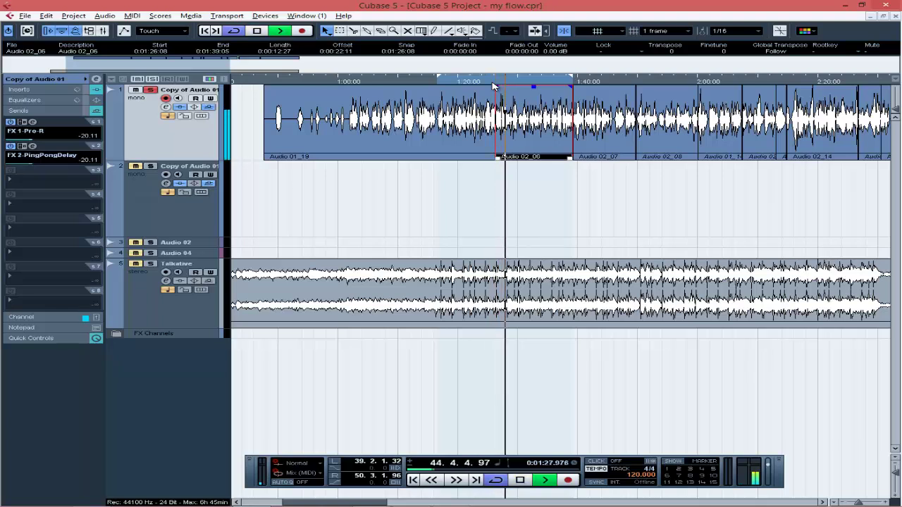
{"action": "key", "text": "space"}
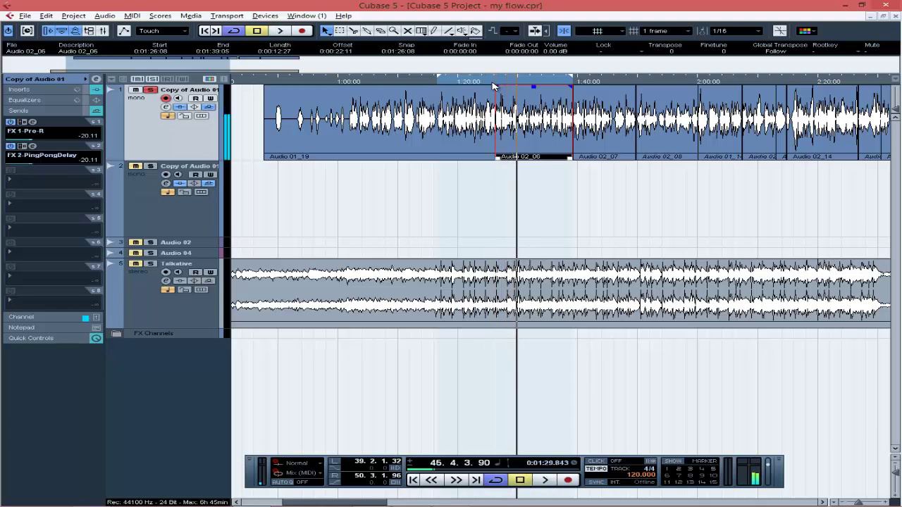
{"action": "key", "text": "s"}
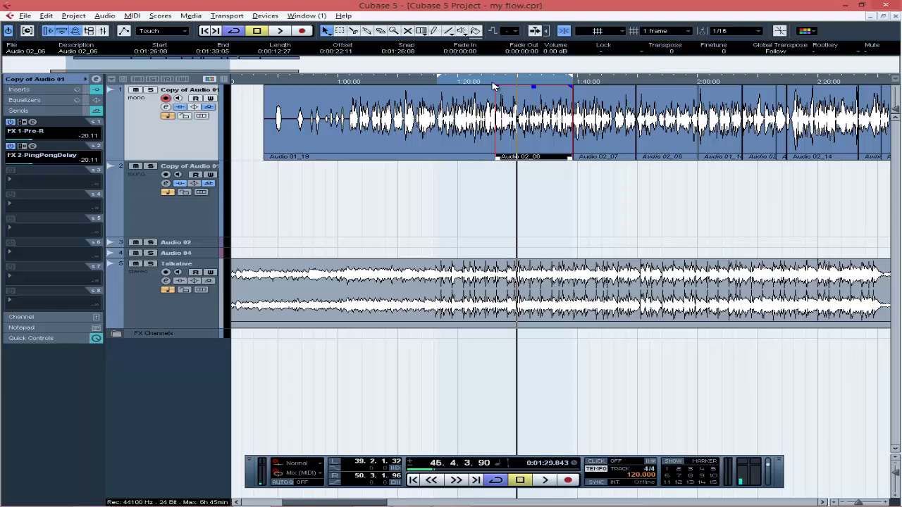
{"action": "left_click", "coordinate": [459, 195]}
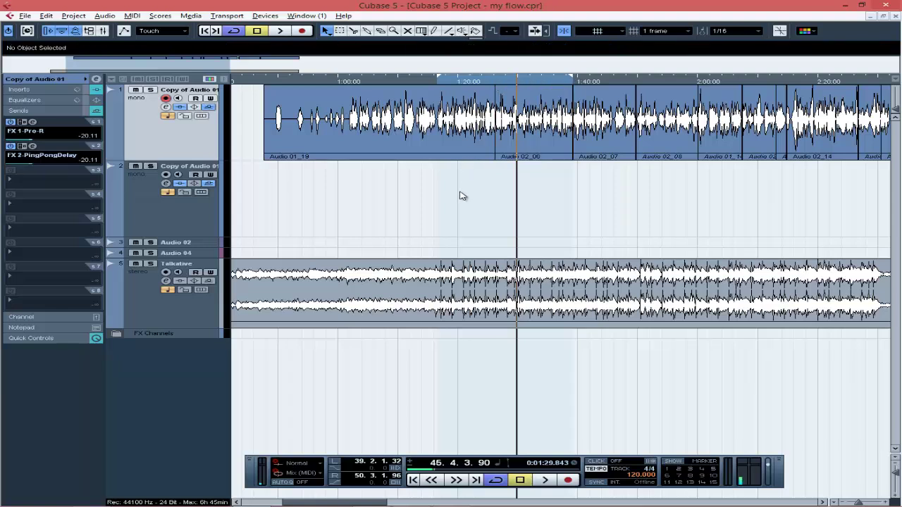